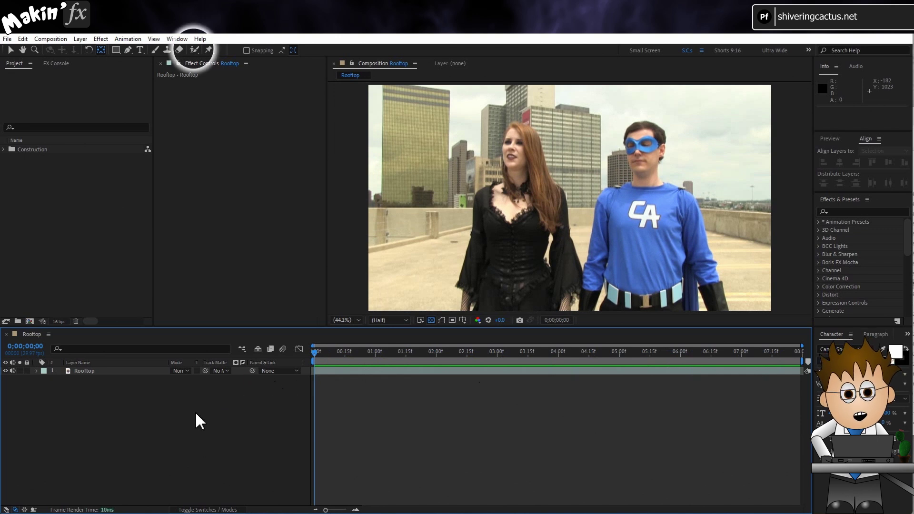
Outline the woman in the Rooftop layer as the foreground with the Roto Brush on the first frame.
left_click(119, 370)
left_click(194, 50)
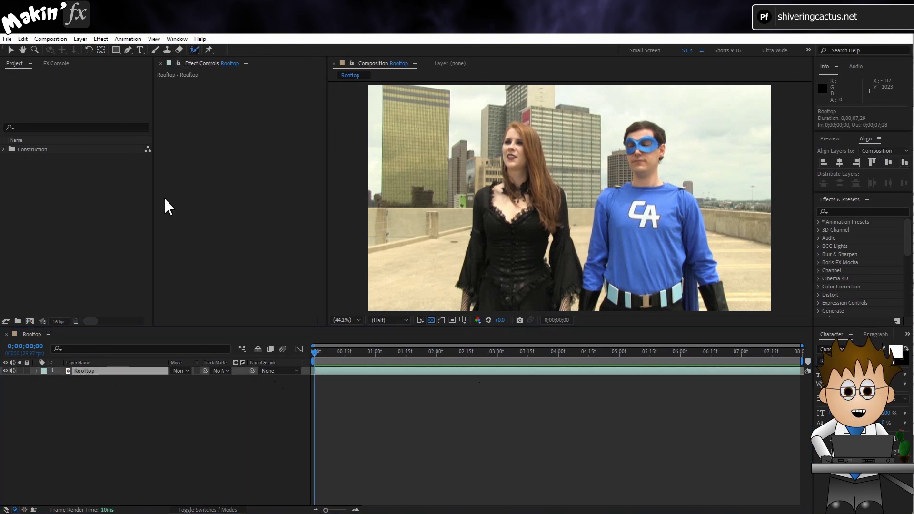
double_click(95, 371)
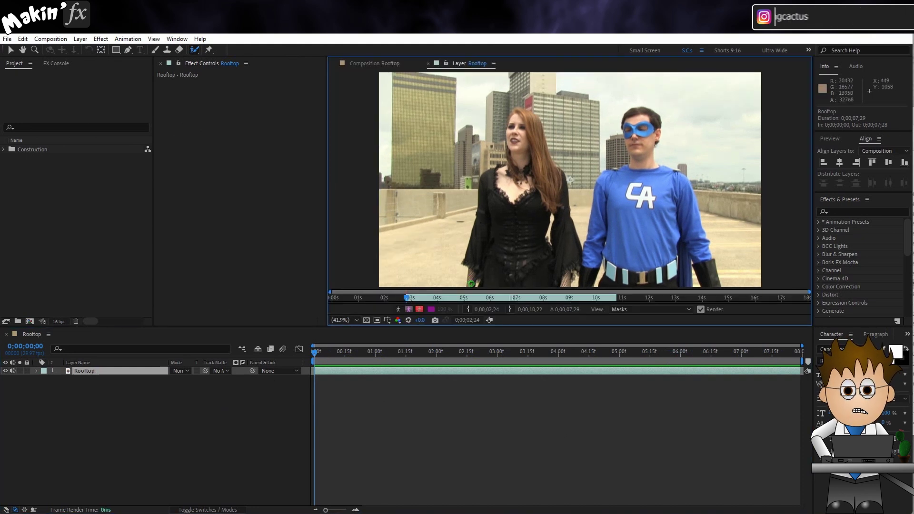
left_click_drag(473, 261, 488, 183)
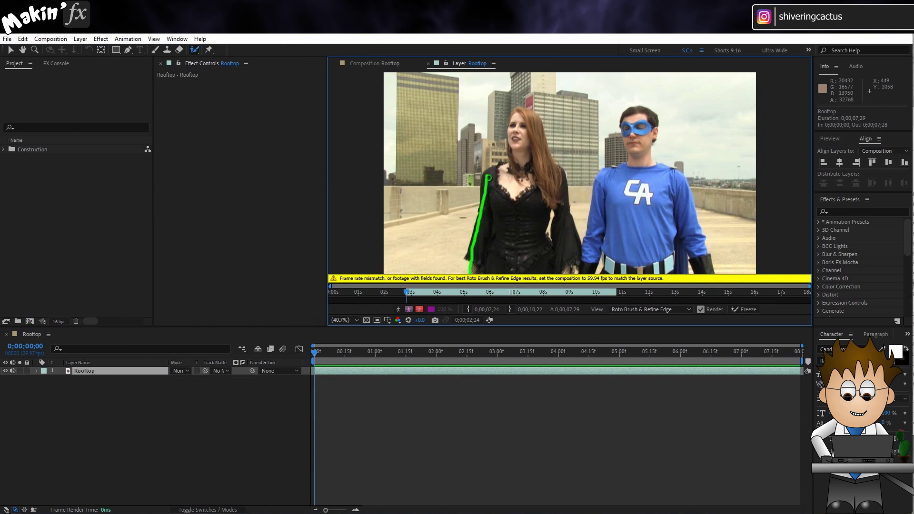
left_click_drag(552, 156, 566, 208)
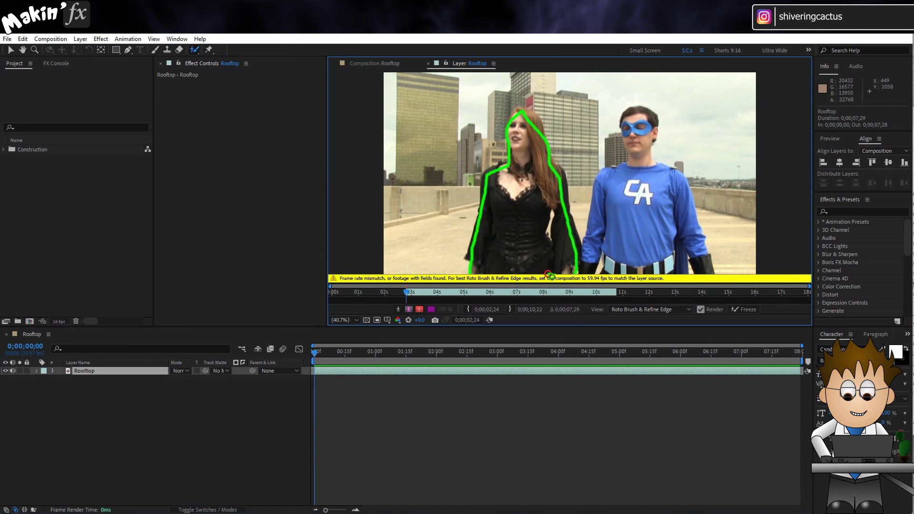
left_click_drag(554, 278, 555, 276)
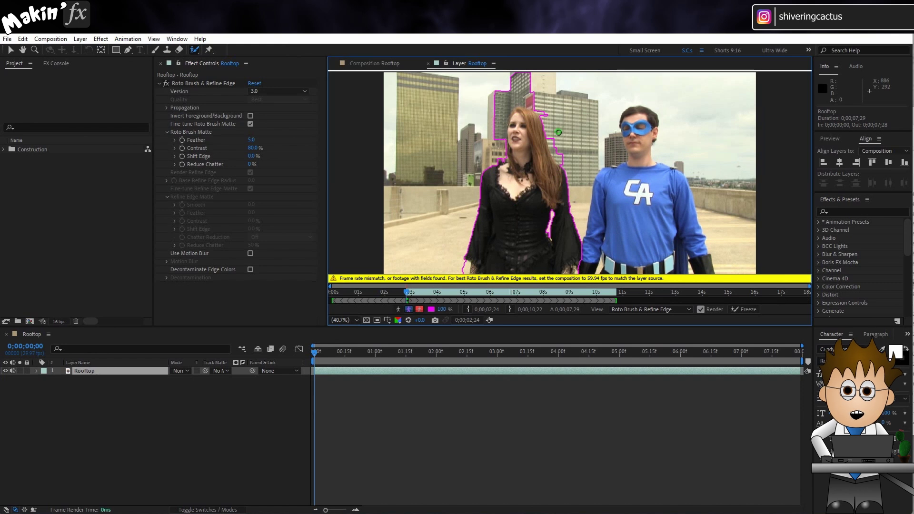
Subtract the background buildings around the woman's head and hair from the Roto Brush selection.
key("alt")
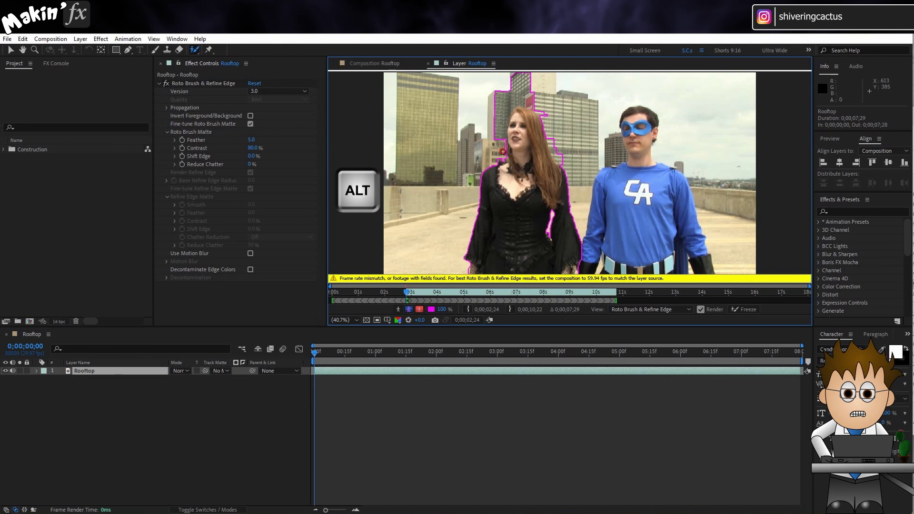
left_click_drag(543, 117, 545, 118)
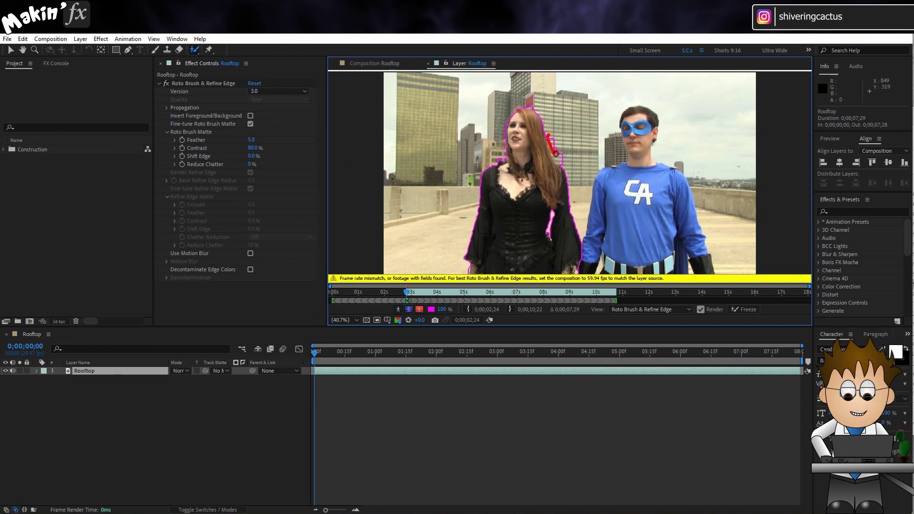
left_click_drag(563, 165, 564, 166)
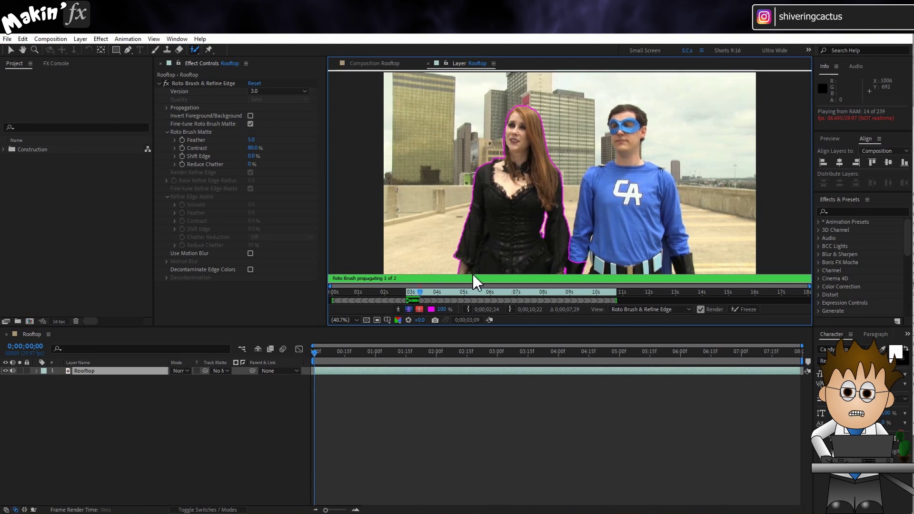
Go back to frame 0;00;00;03 and remove the stray area between the woman's sleeve and the man from the roto selection.
left_click(429, 291)
left_click_drag(429, 291, 409, 292)
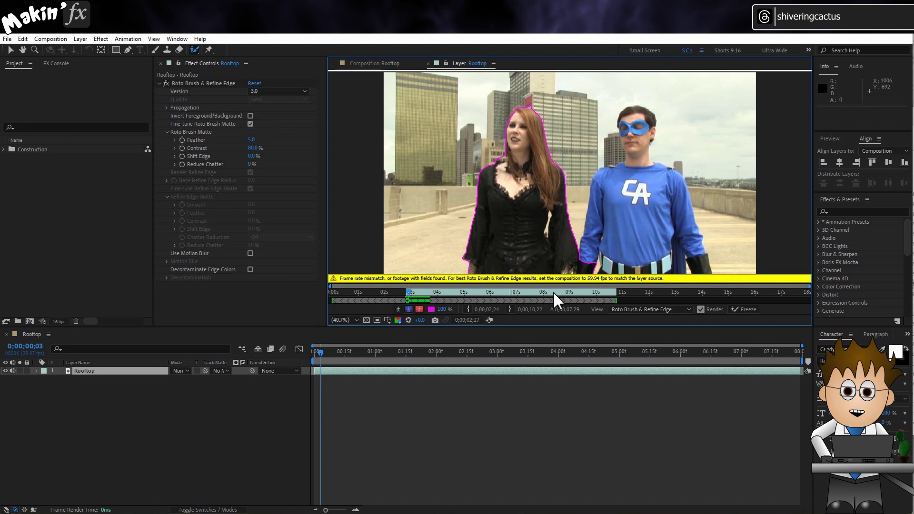
left_click_drag(578, 255, 588, 265)
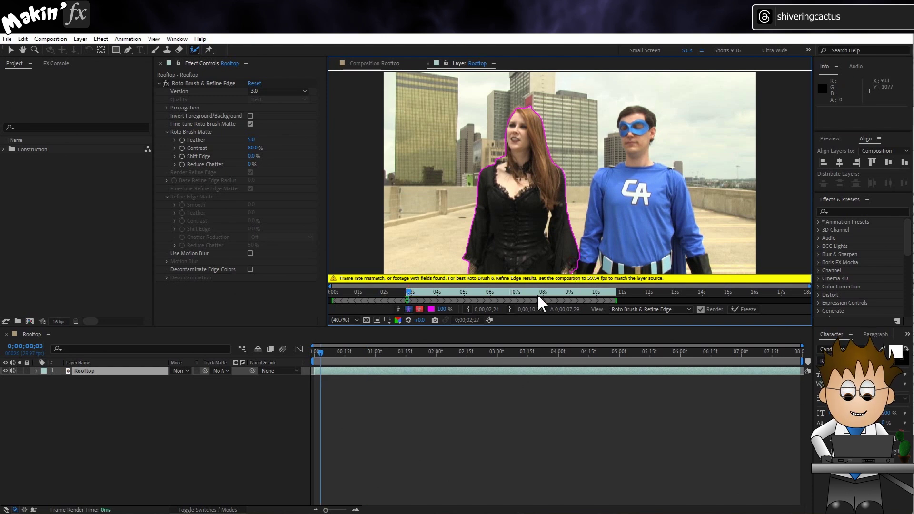
Propagate the roto selection through the whole clip, then freeze it from the first frame.
key("space")
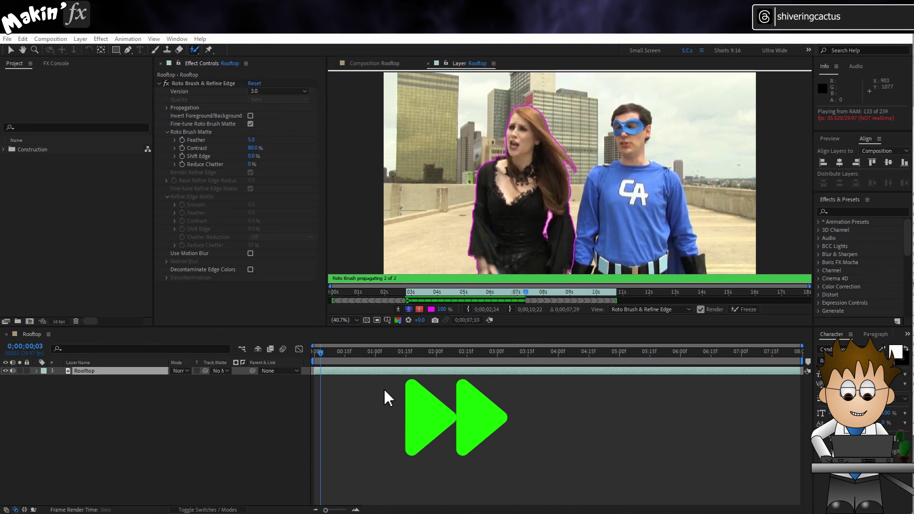
mouse_move(321, 352)
left_mouse_down()
mouse_move(333, 351)
mouse_move(314, 349)
left_mouse_up()
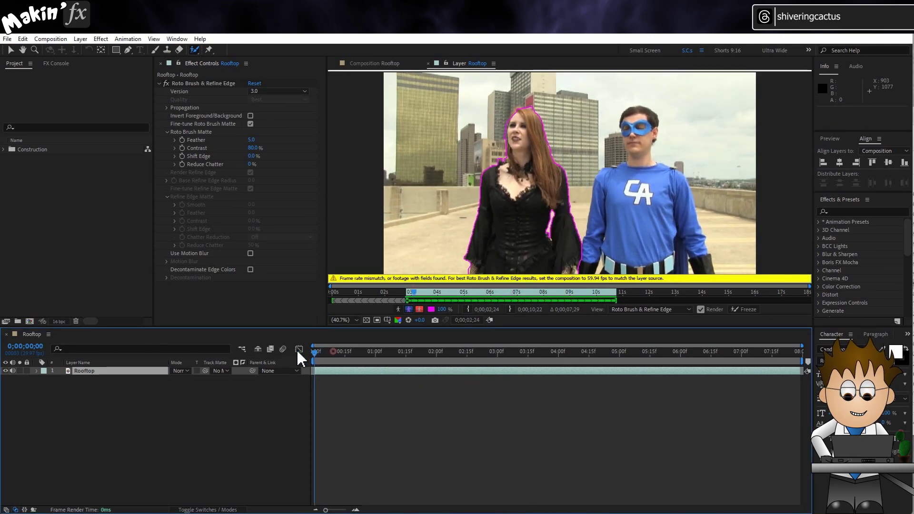
left_click(746, 310)
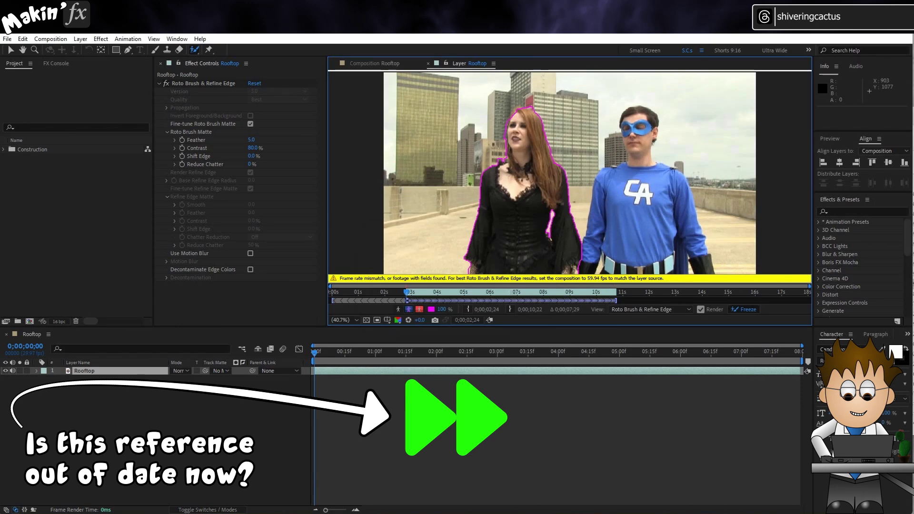
Set the Roto Brush matte's Feather to 25 in the composition view and duplicate the Rooftop layer.
left_click(428, 64)
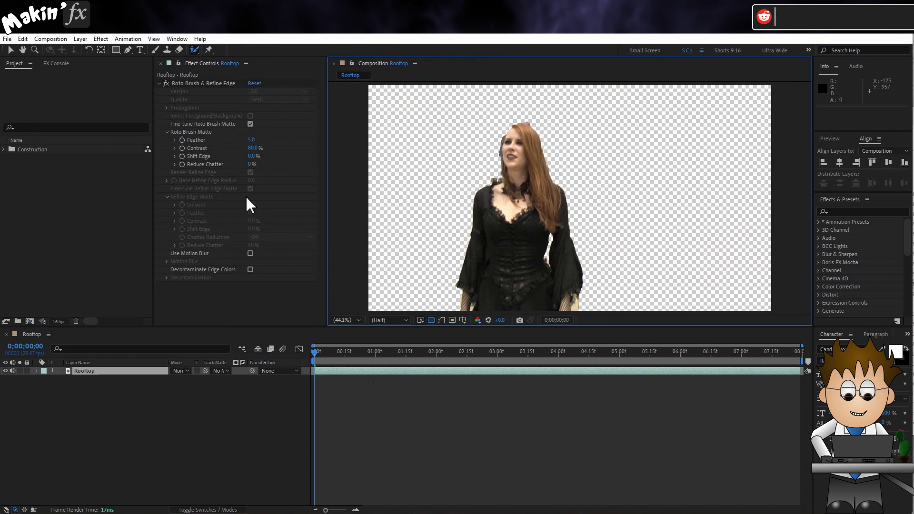
left_click(251, 142)
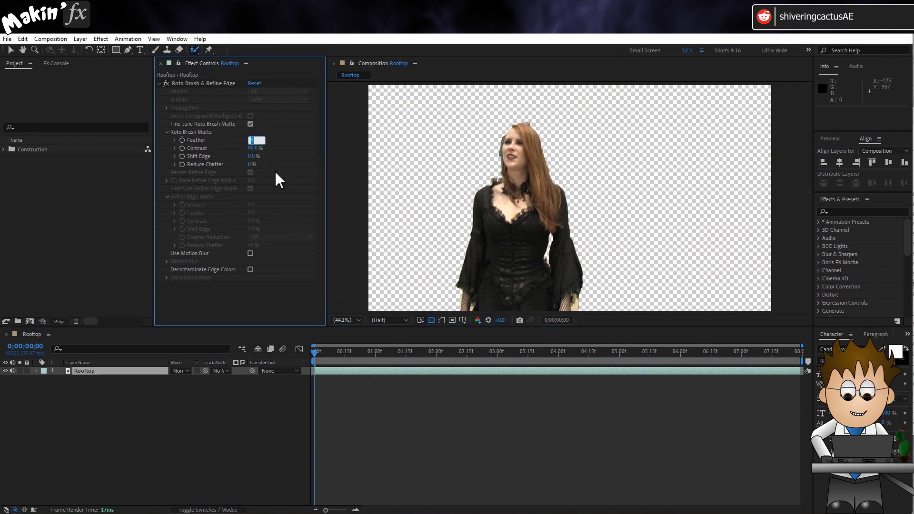
left_click(117, 373)
key("ctrl+d")
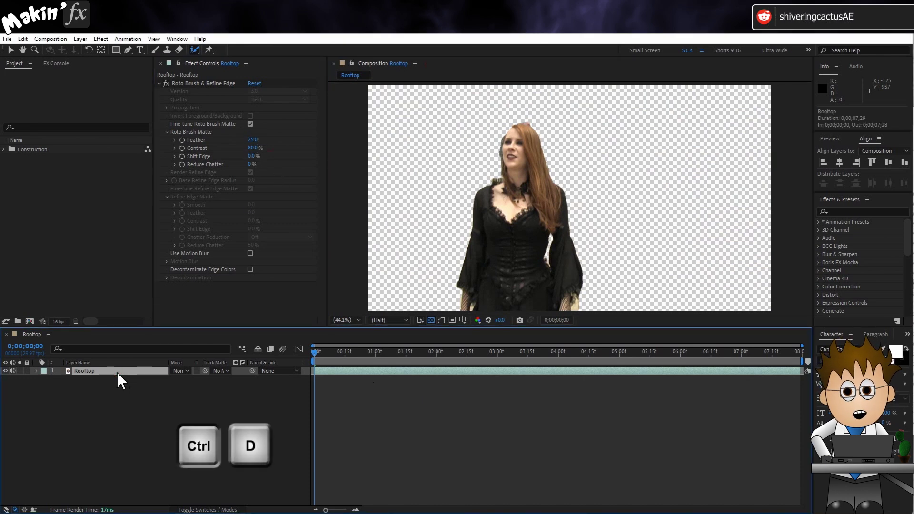
key("ctrl+d")
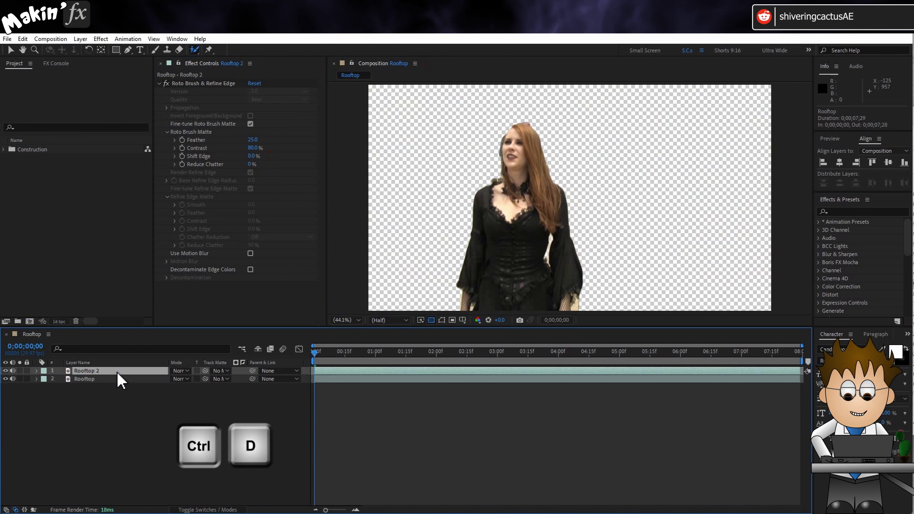
Remove Roto Brush & Refine Edge from the lower Rooftop layer and hold its first frame with time remapping.
left_click(116, 375)
left_click(195, 85)
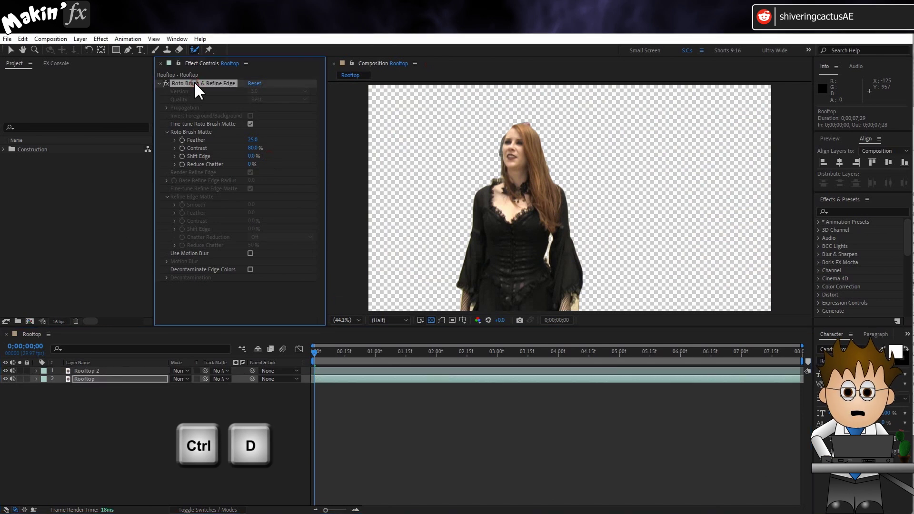
key("Delete")
key("ctrl+alt+t")
Rename the lower layer Background and the rotoscoped upper layer Figure.
key("Return")
type("B")
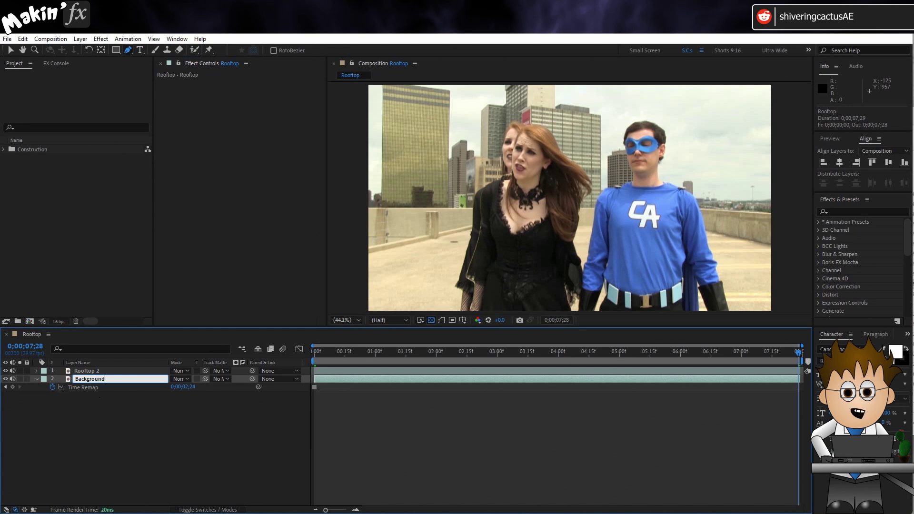
type("ackground")
key("Return")
left_click(88, 370)
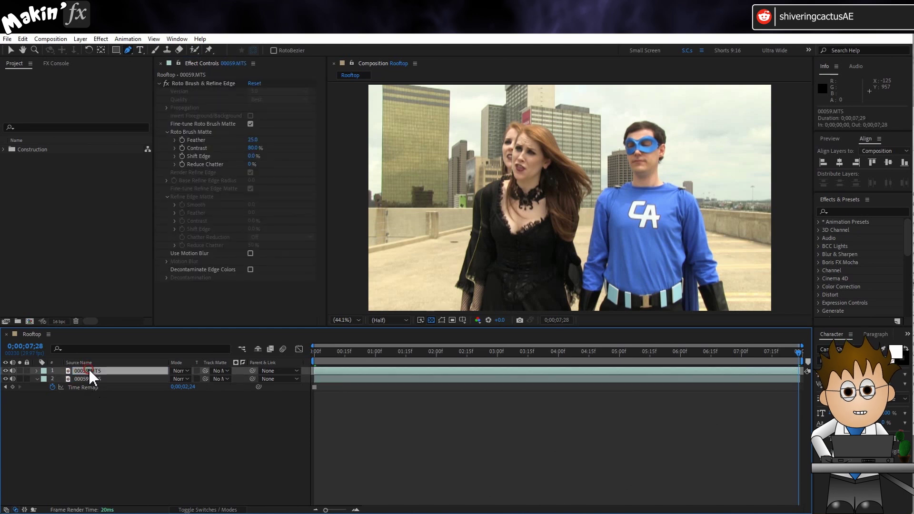
key("Return")
type("Figure")
key("Return")
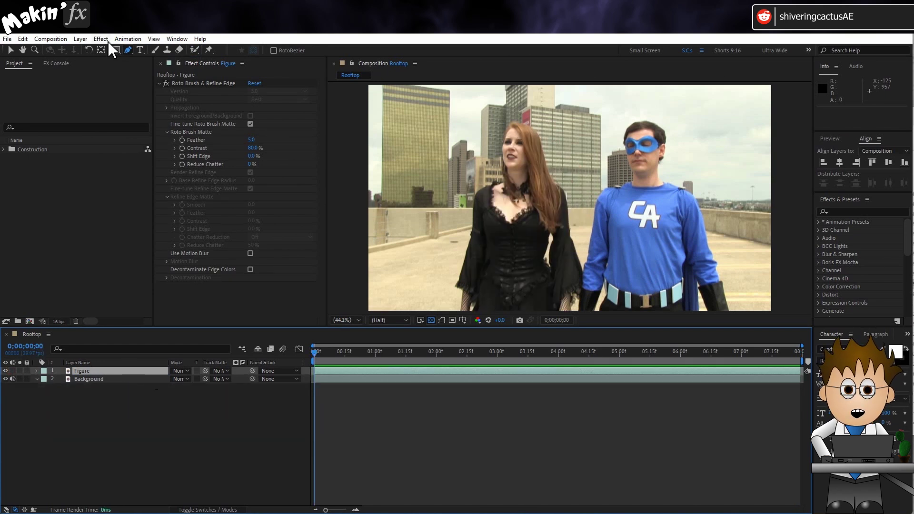
Apply the Find Edges effect to the Figure layer and turn on Invert.
left_click(100, 39)
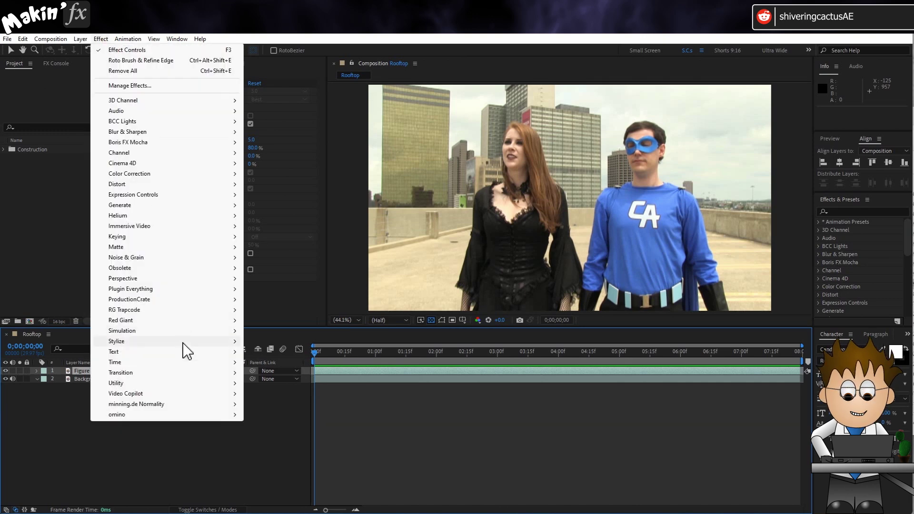
mouse_move(183, 341)
left_click(306, 247)
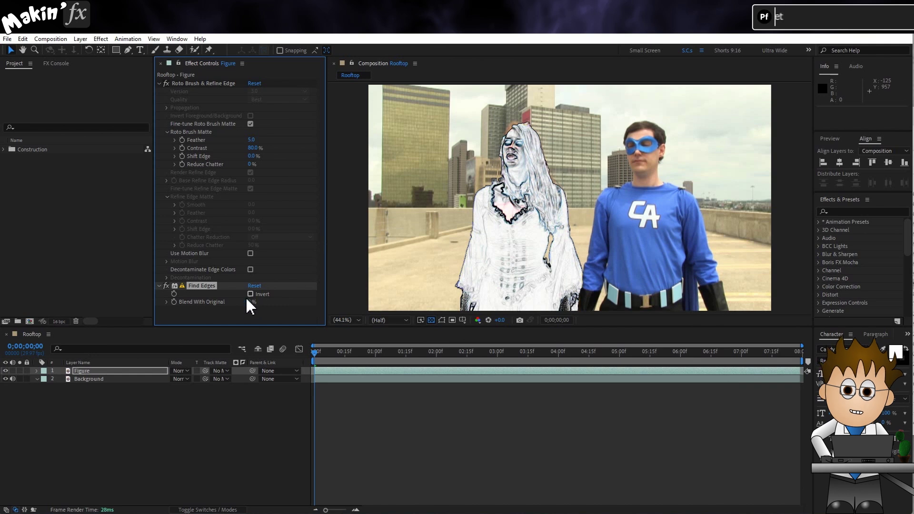
left_click(250, 295)
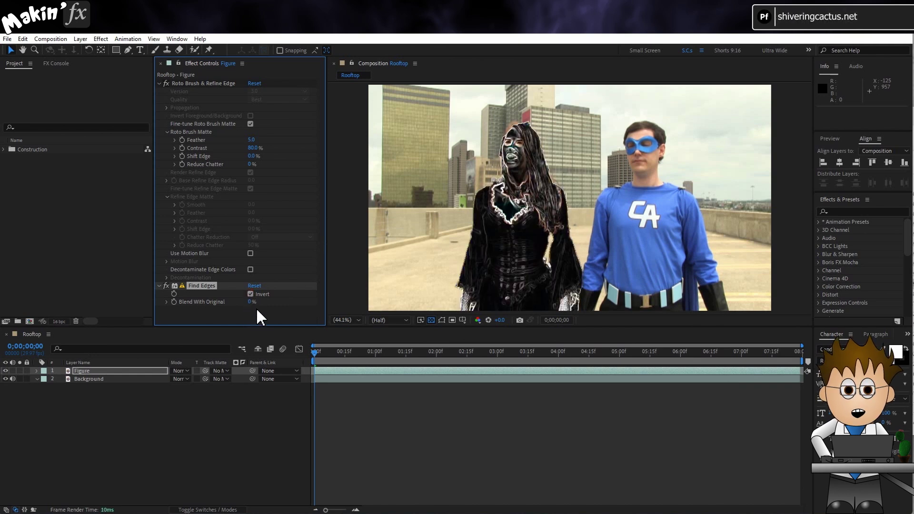
left_click(160, 83)
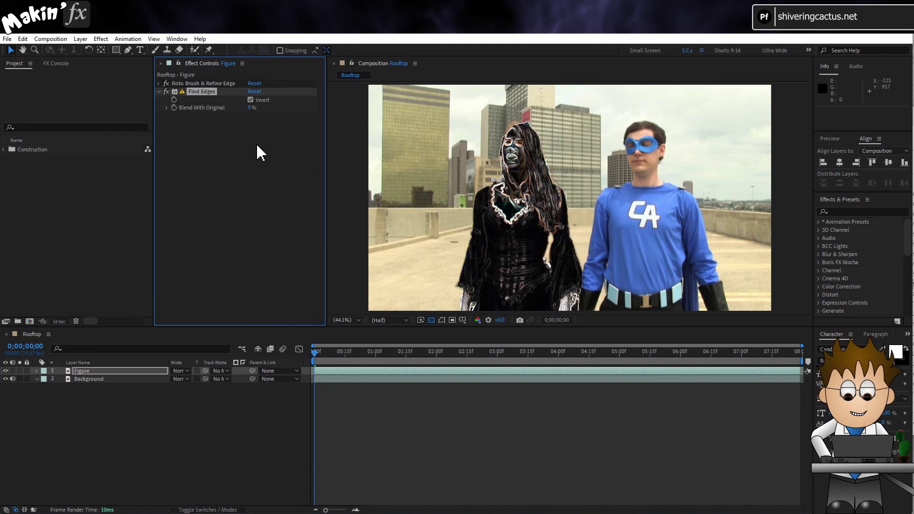
Add a Solid Composite effect to the Figure layer with its colour set to black (000000).
left_click(100, 40)
mouse_move(173, 153)
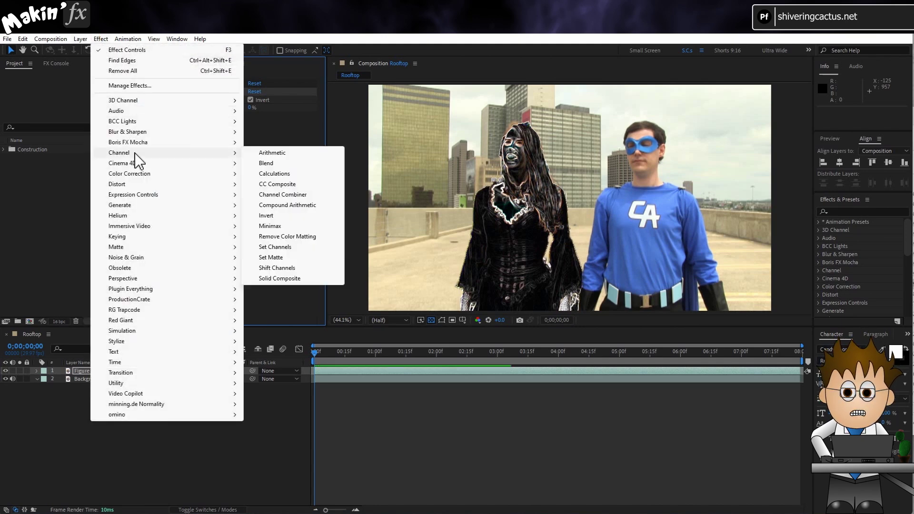
left_click(280, 278)
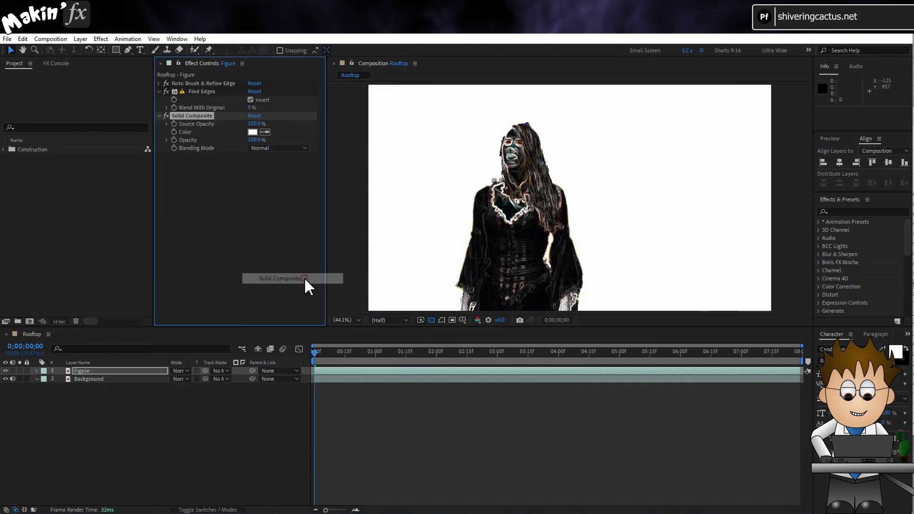
left_click(252, 132)
type("000000")
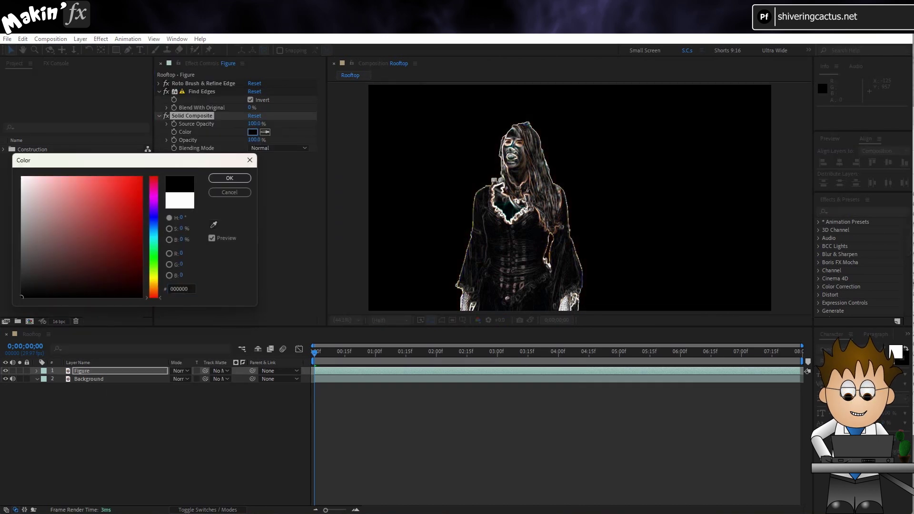
left_click(231, 178)
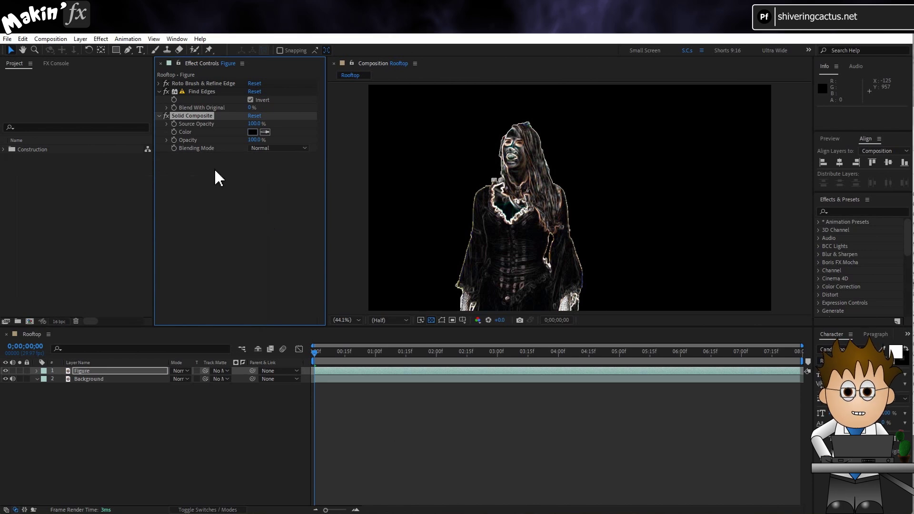
Add a 4-Color Gradient effect to the Figure layer and set its blending mode to Multiply.
left_click(101, 39)
mouse_move(144, 205)
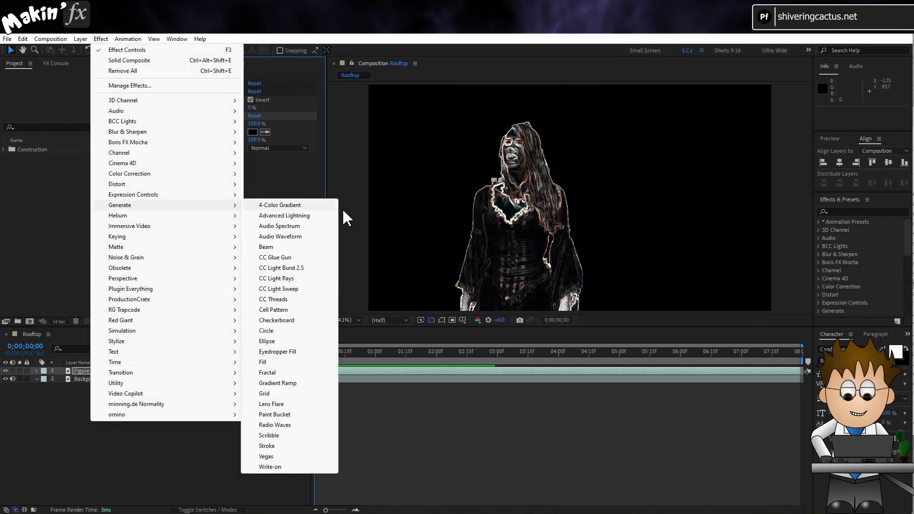
key("Return")
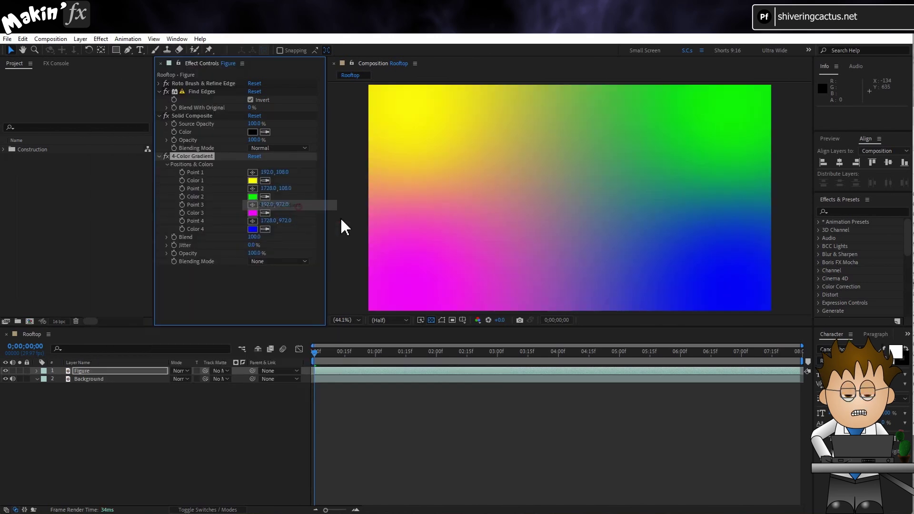
left_click(289, 265)
left_click(288, 264)
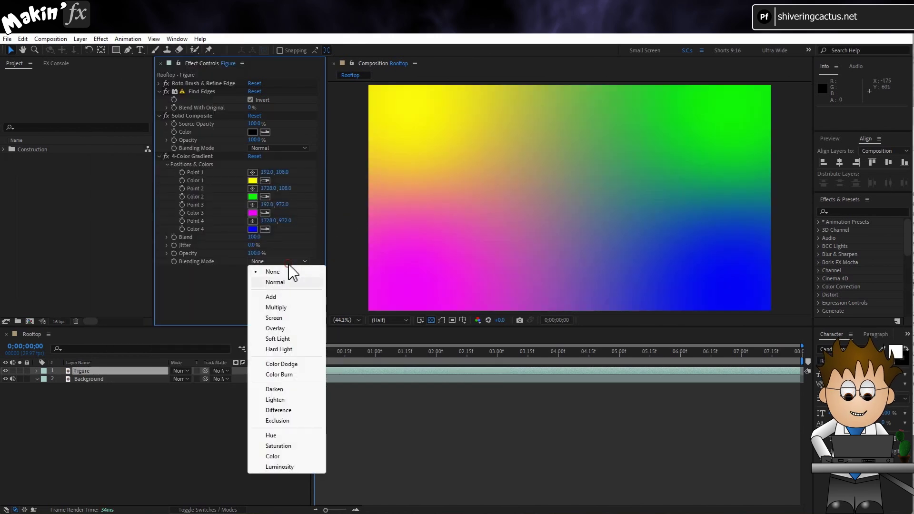
left_click(292, 312)
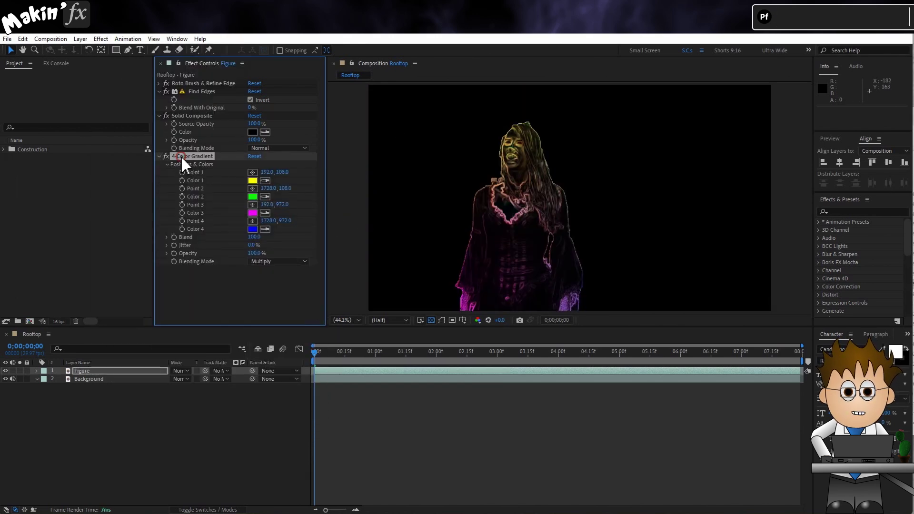
Move the four gradient colour points in around the figure, to about (546, 337), (1009, 369), (353, 915) and (1079, 927).
left_click(442, 320)
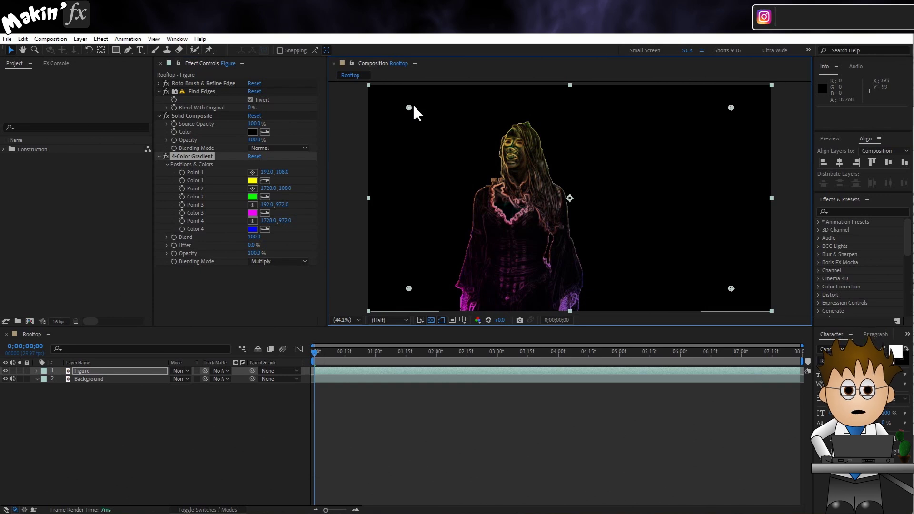
left_click_drag(409, 108, 482, 156)
left_click_drag(732, 108, 580, 162)
left_click_drag(731, 289, 596, 279)
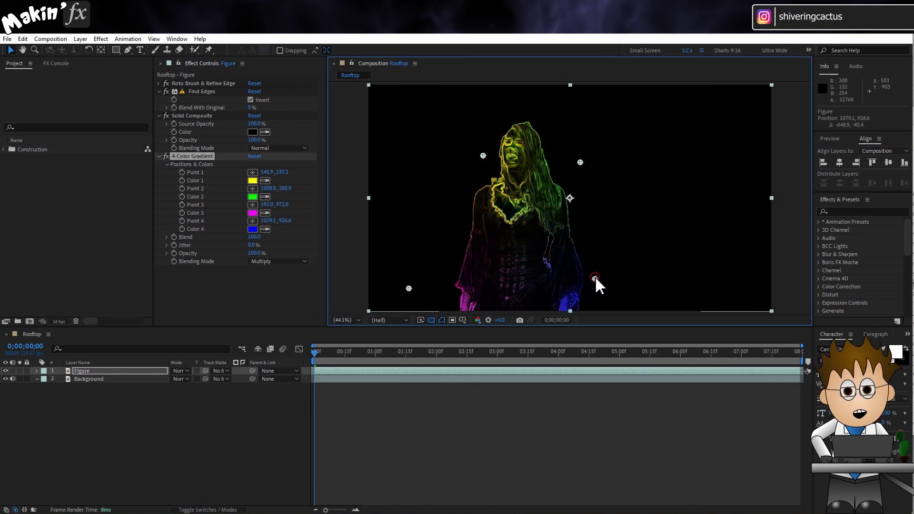
left_click_drag(409, 289, 442, 278)
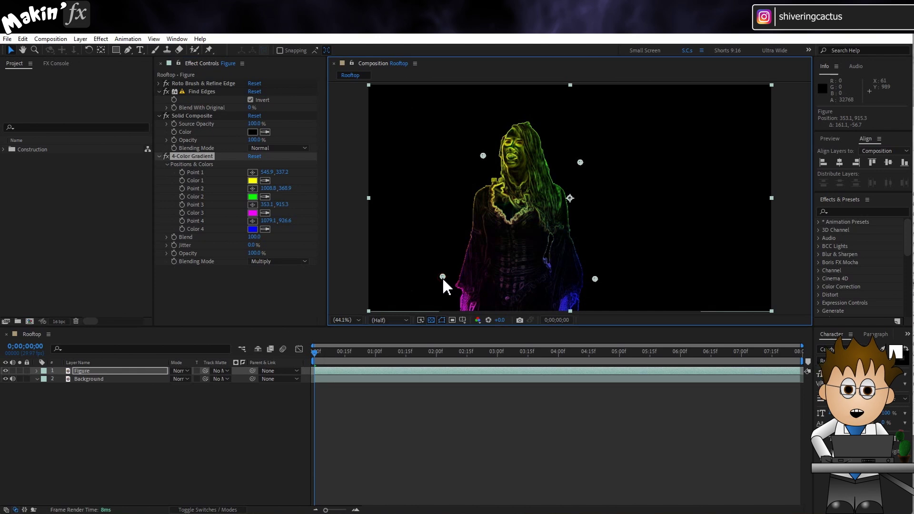
Create a composition-sized black solid layer and rename it Noise.
left_click(154, 407)
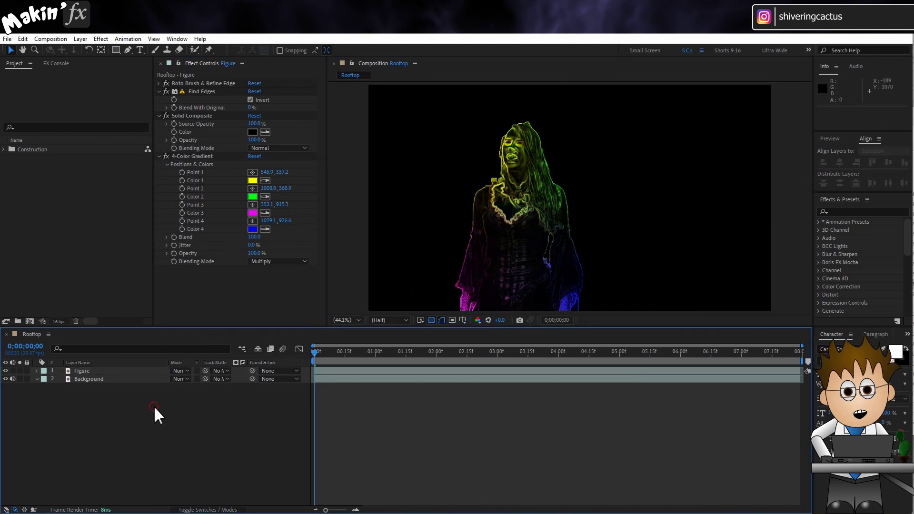
left_click(78, 40)
mouse_move(86, 51)
left_click(231, 60)
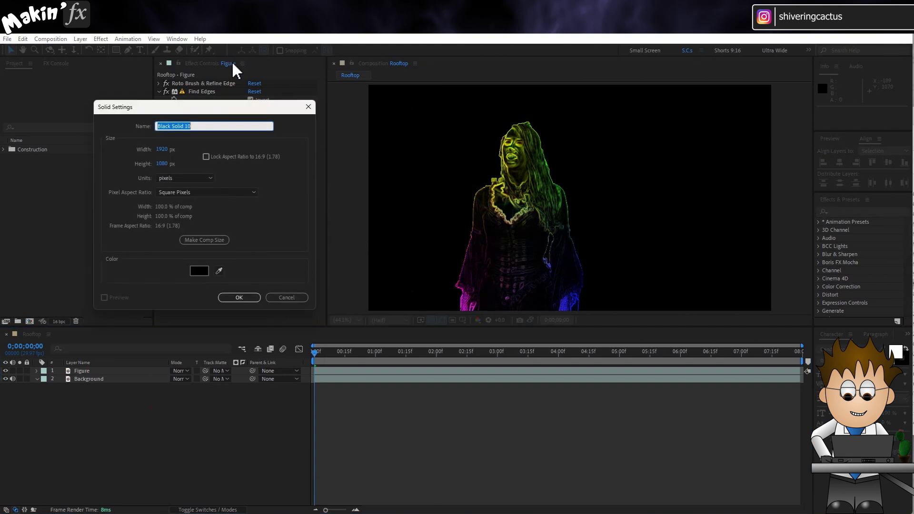
left_click(212, 240)
left_click(248, 297)
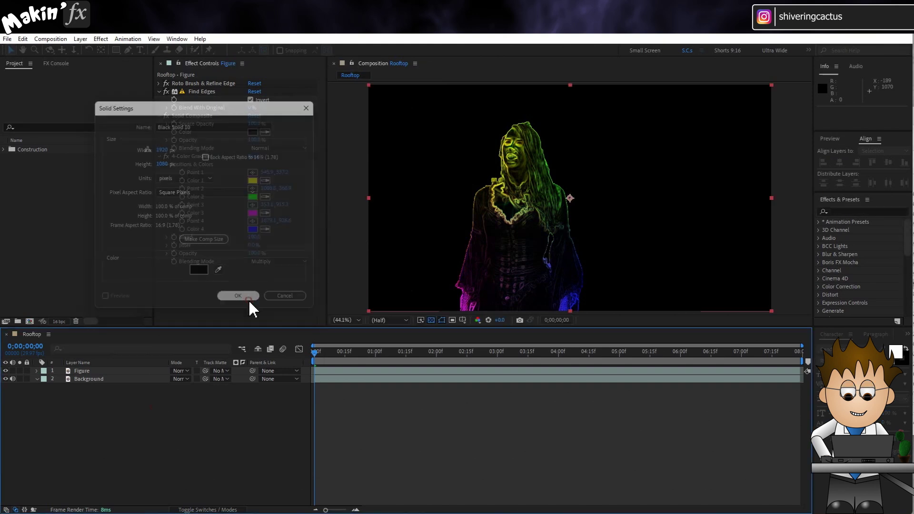
key("Return")
type("Noise")
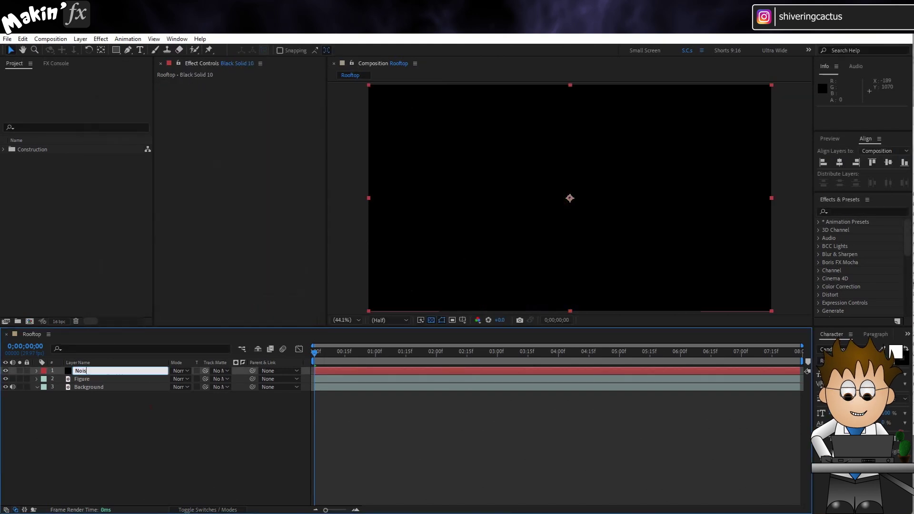
key("Return")
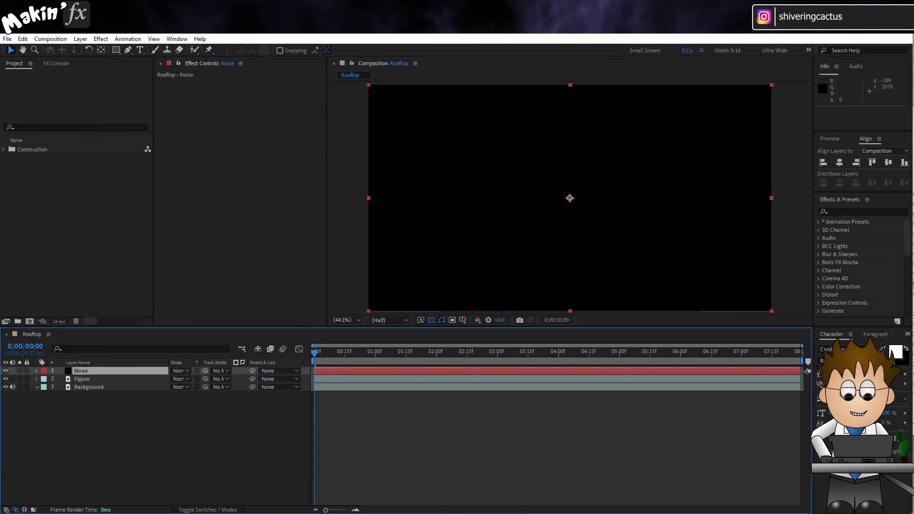
Apply the Turbulent Noise effect to the Noise layer and set its fractal type to Dynamic Twist.
left_click(100, 38)
mouse_move(175, 257)
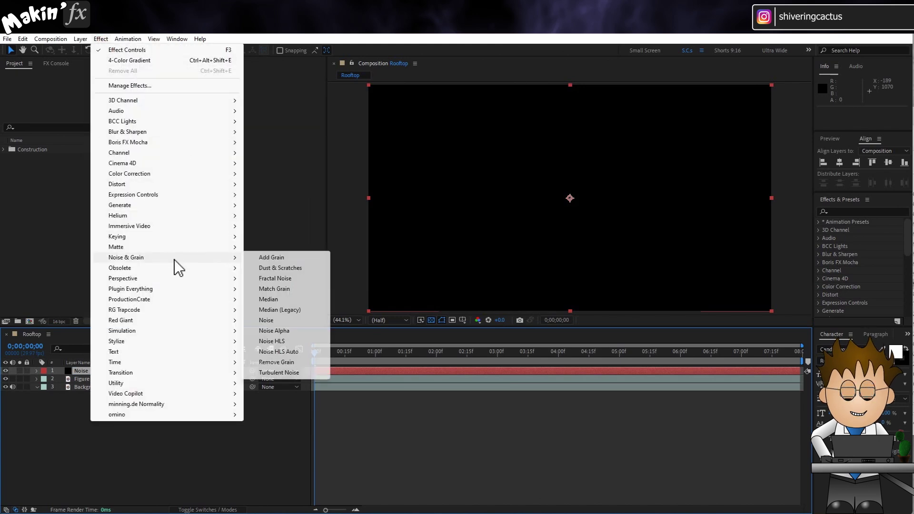
left_click(325, 375)
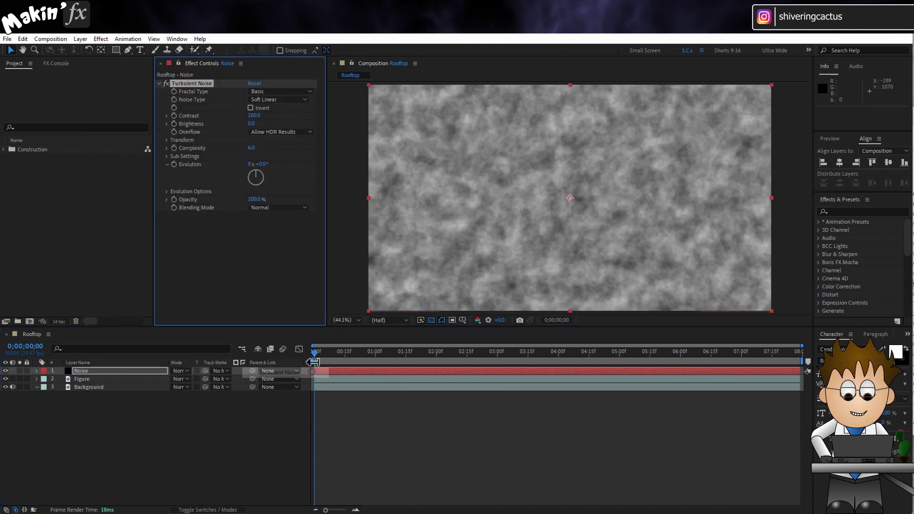
left_click(299, 92)
left_click(300, 174)
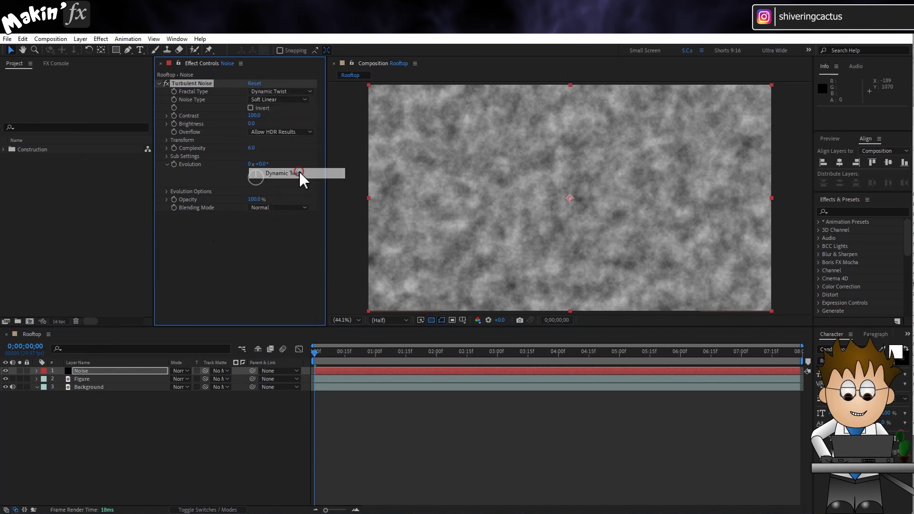
Set the Turbulent Noise contrast to 160 and its brightness to -25.
left_click(259, 115)
type("160")
key("Return")
left_click(252, 123)
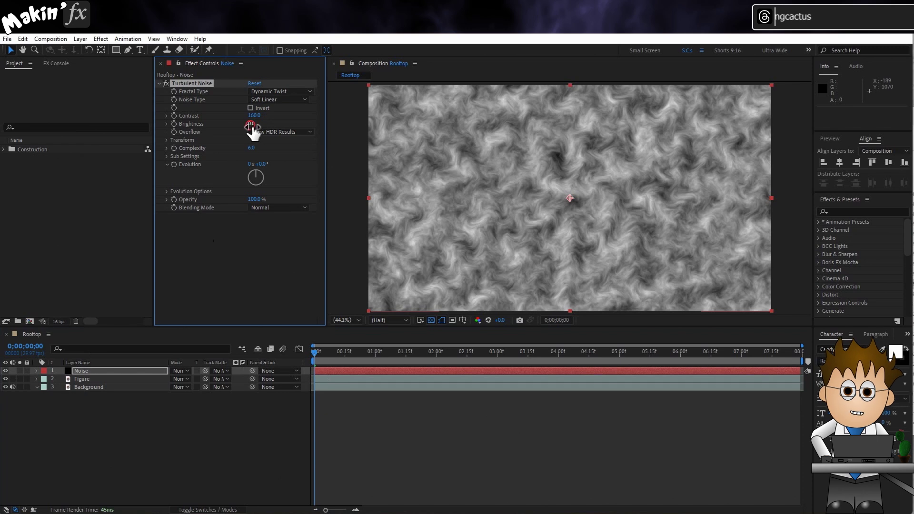
type("-25")
key("Return")
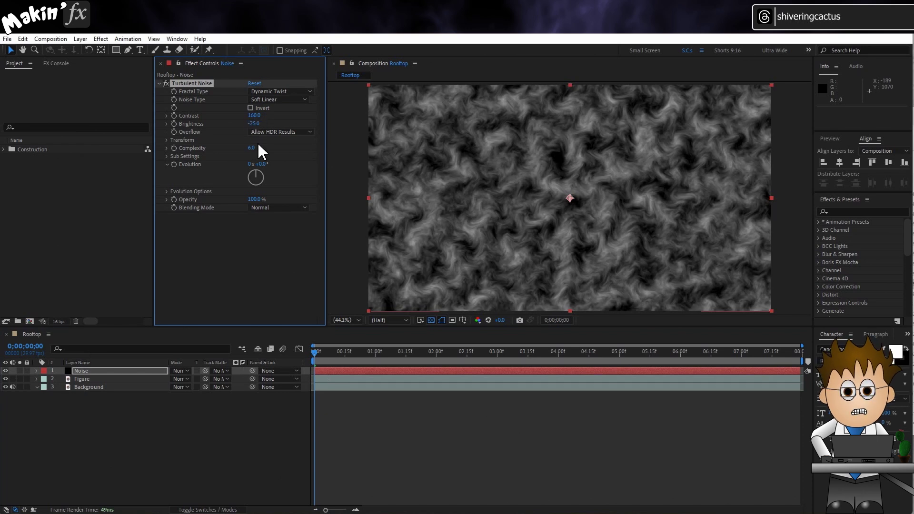
Set the scale in the Turbulent Noise transform settings to 40.
left_click(167, 139)
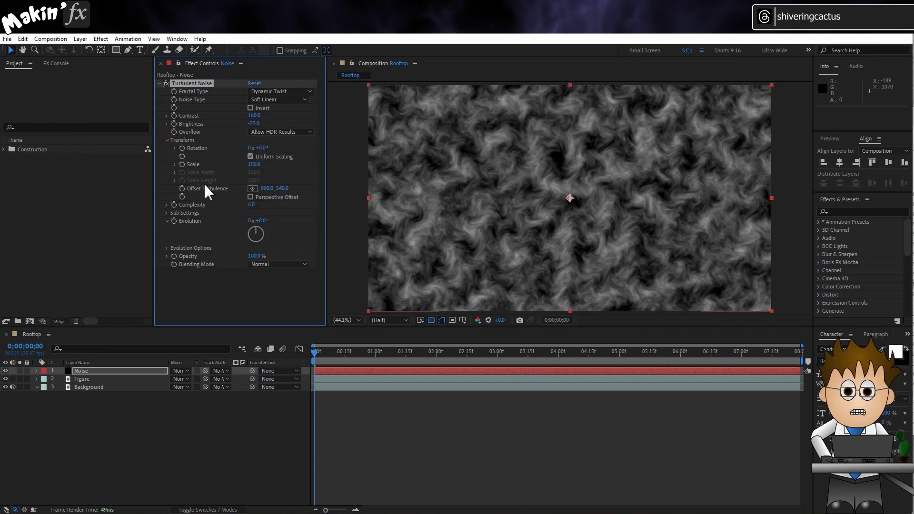
left_click(254, 165)
type("40")
left_click(176, 164)
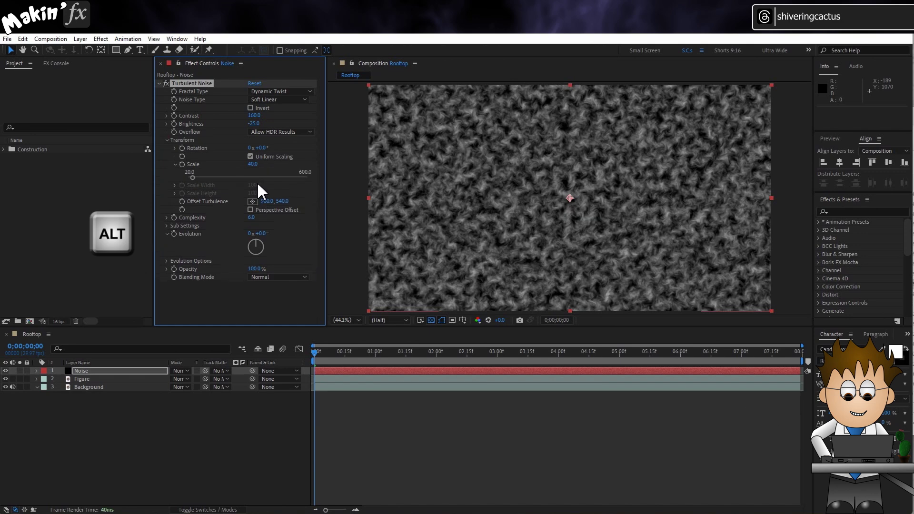
Add the expression [0,time*-50] to the noise's Offset Turbulence and preview the motion.
left_click(182, 202, "alt")
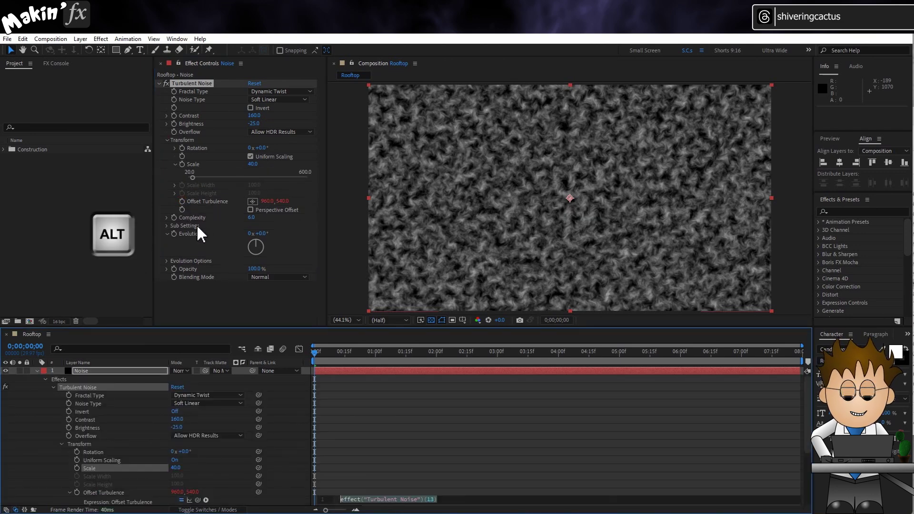
key("BackSpace")
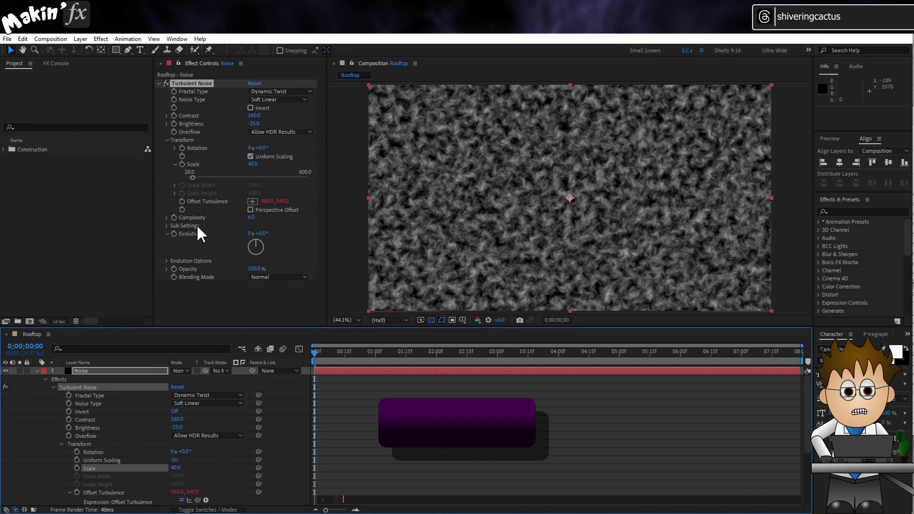
type("[0,time")
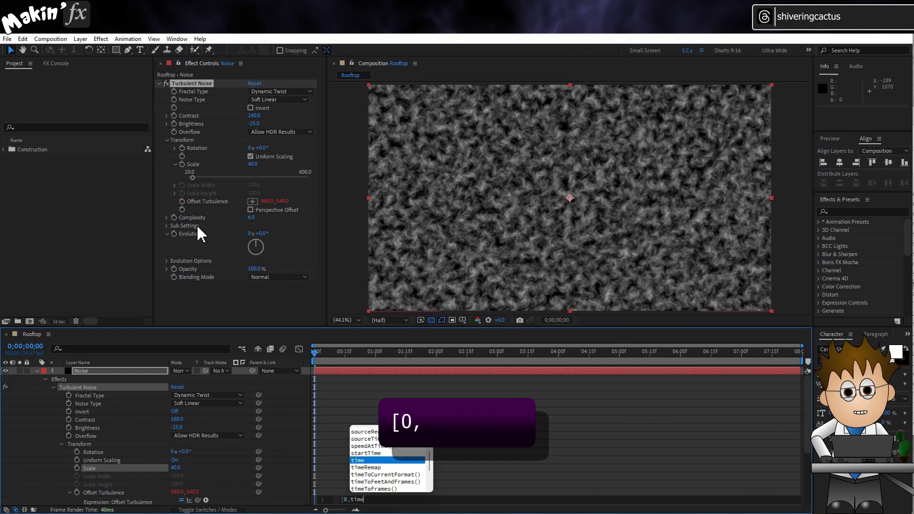
type("*")
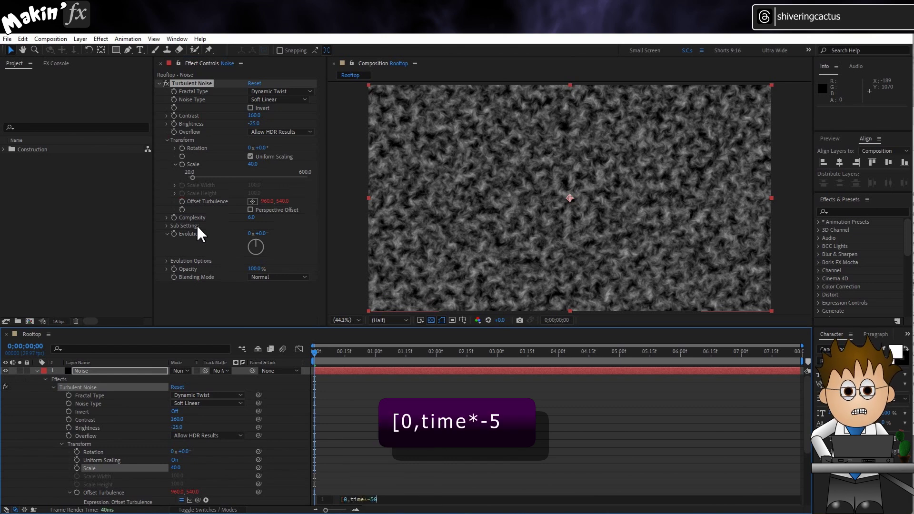
type("-50]")
left_click(306, 445)
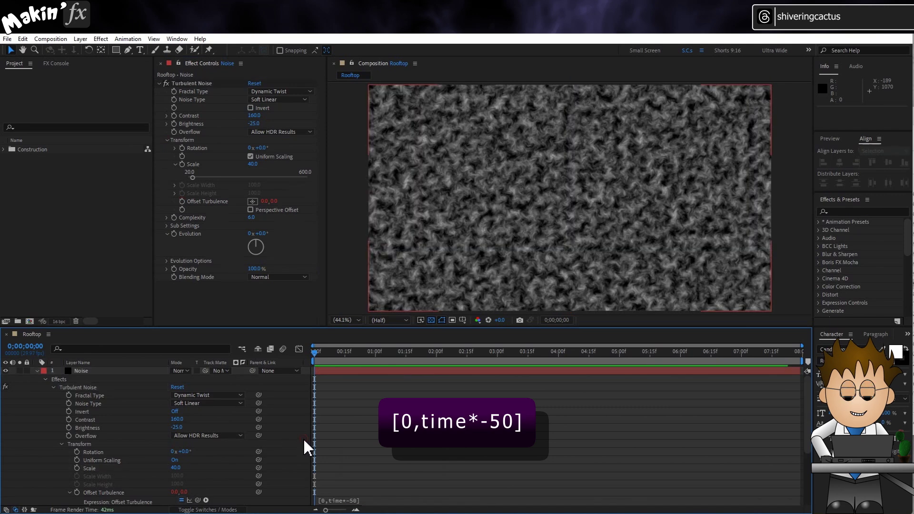
key("space")
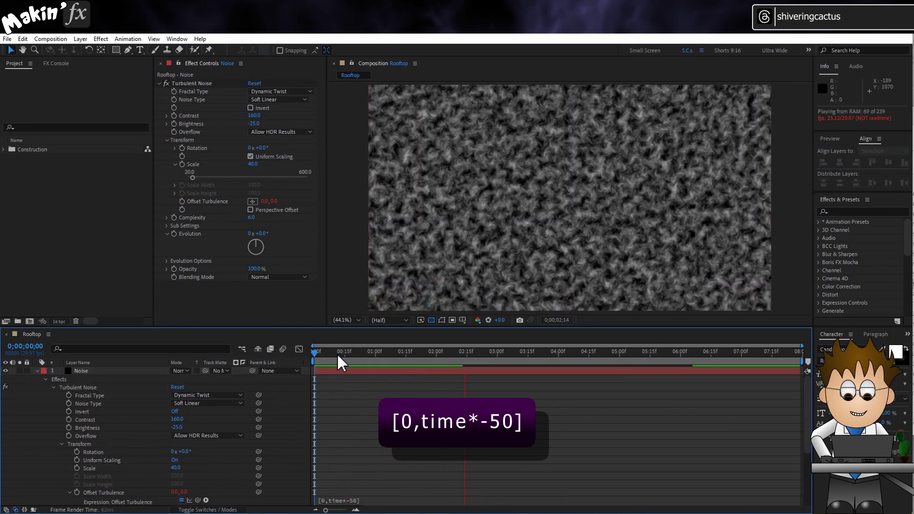
key("space")
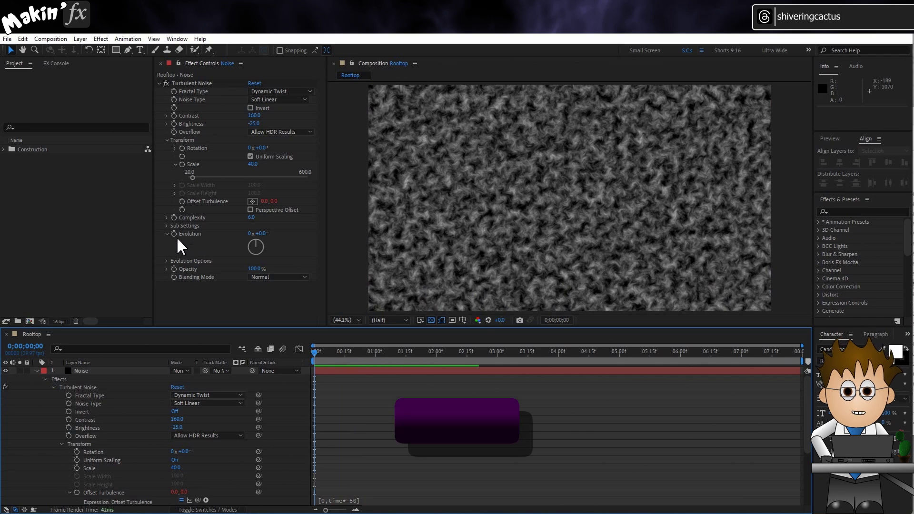
Add the expression time*100 to the noise's Evolution and preview the animation.
left_click(174, 234, "alt")
type("time")
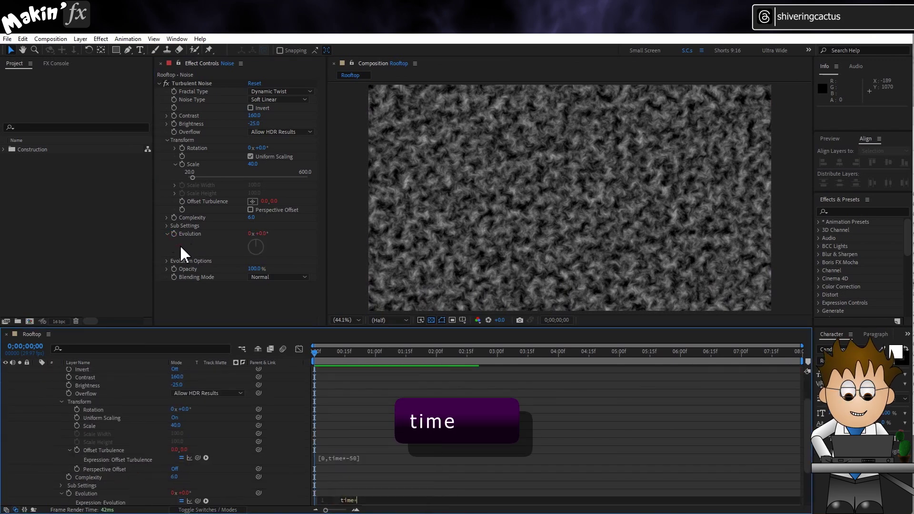
type("*100")
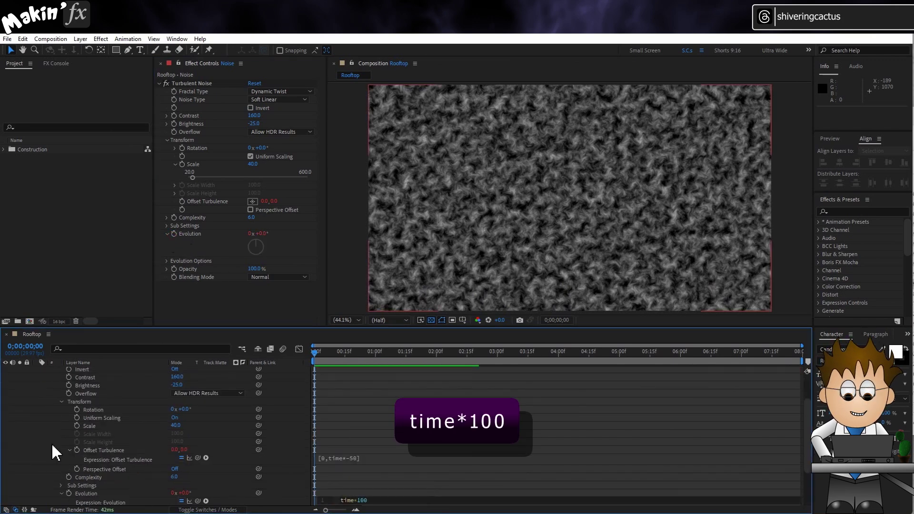
left_click(40, 426)
key("space")
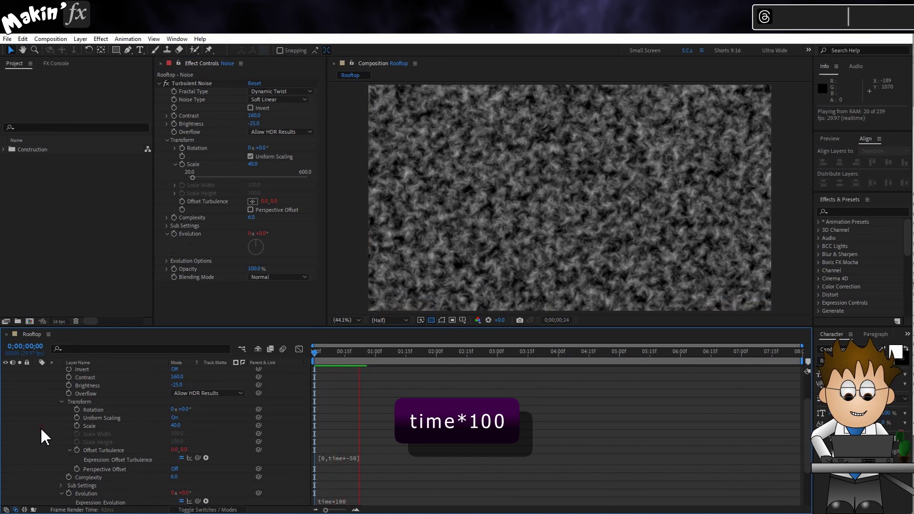
key("space")
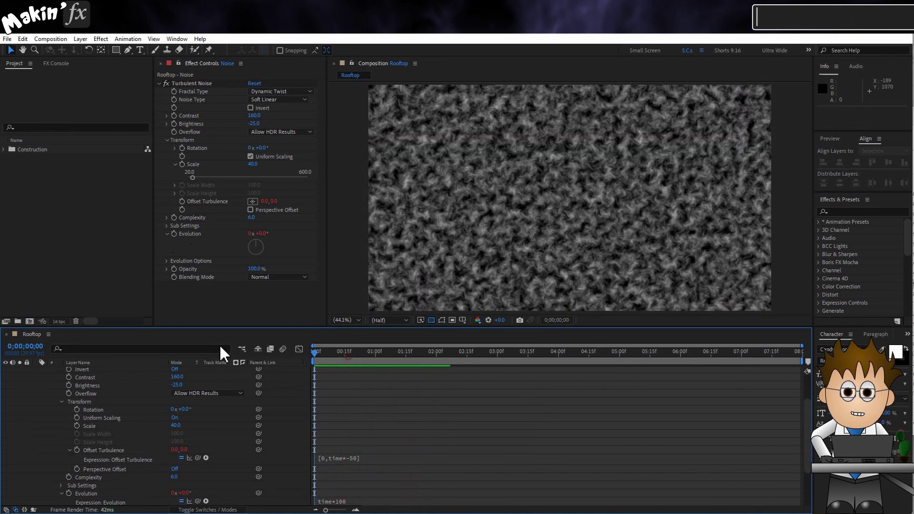
Collapse the Noise layer's properties and hide the layer.
scroll(65, 398, "up", 3)
left_click(36, 371)
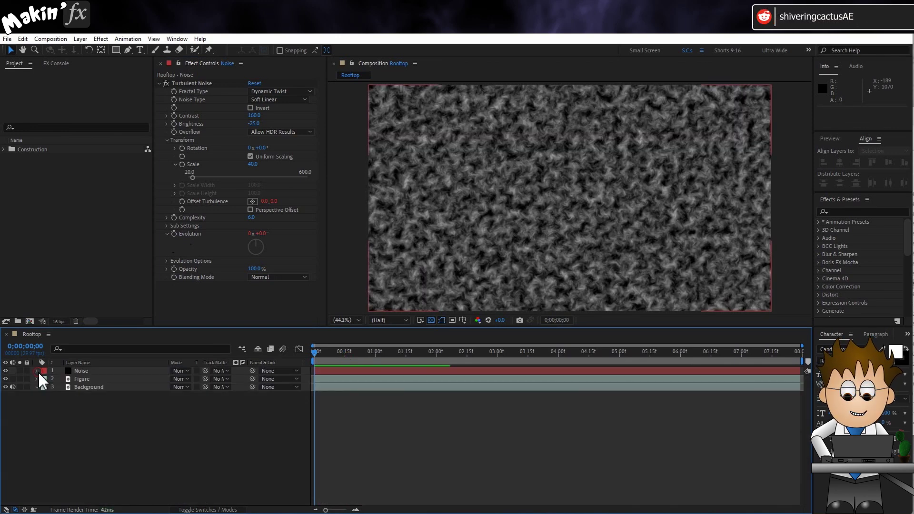
left_click(6, 371)
Apply CC Vector Blur to the Figure layer with its type set to Direction Fading and its amount to 60.
left_click(82, 378)
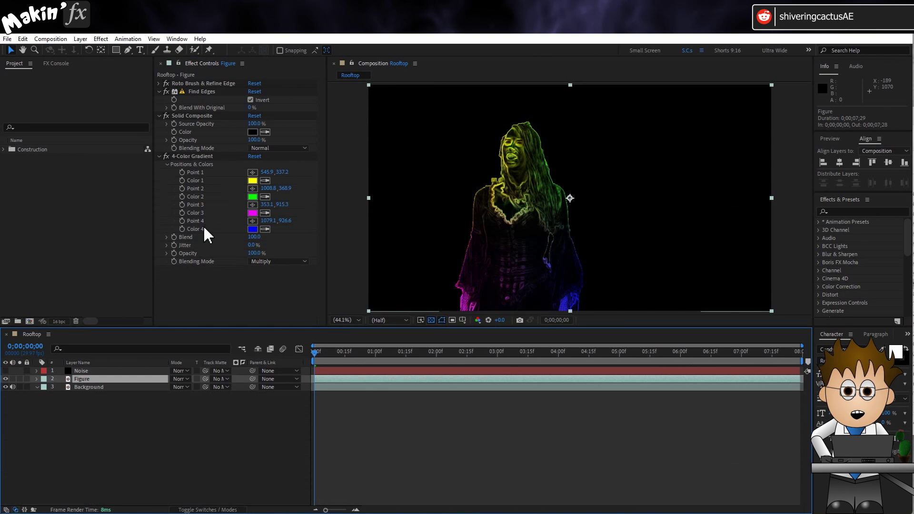
left_click(101, 39)
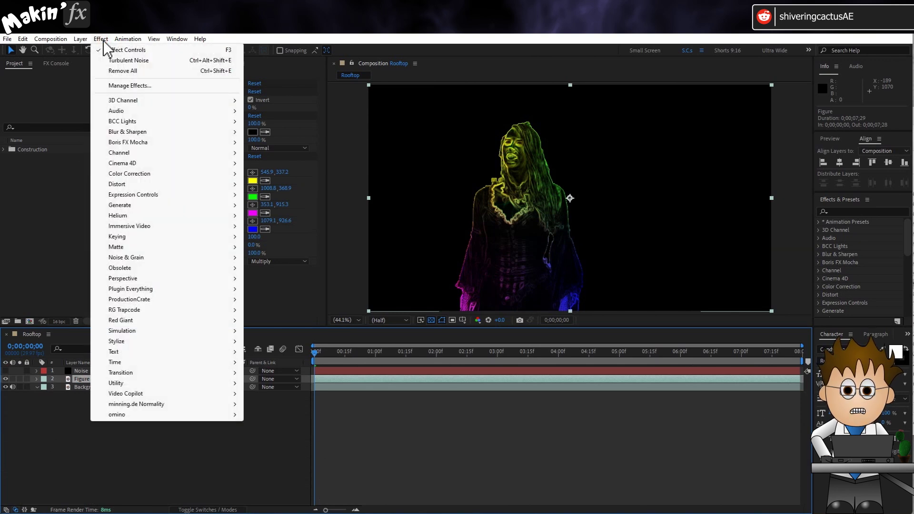
mouse_move(160, 133)
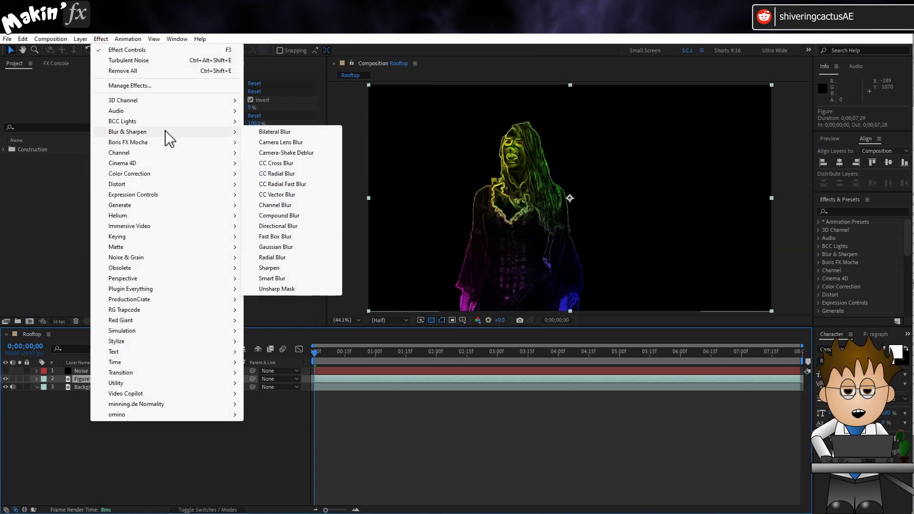
left_click(304, 195)
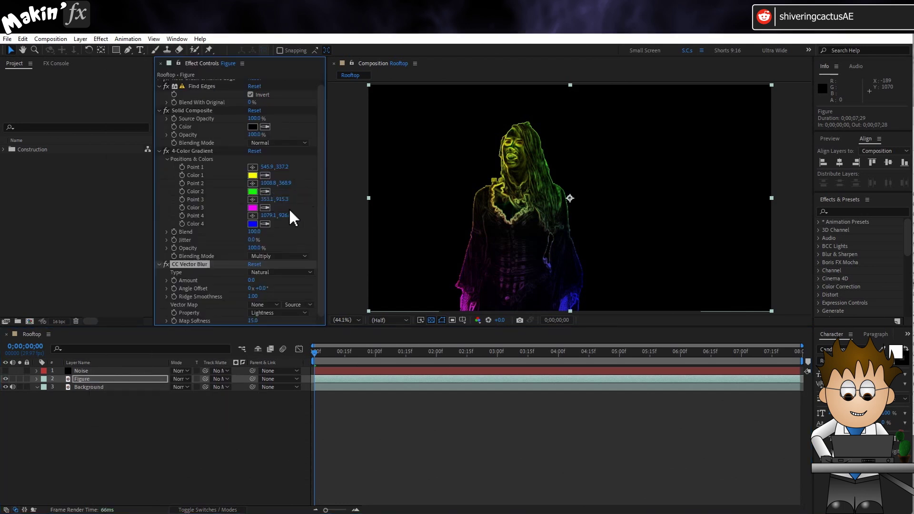
left_click(283, 273)
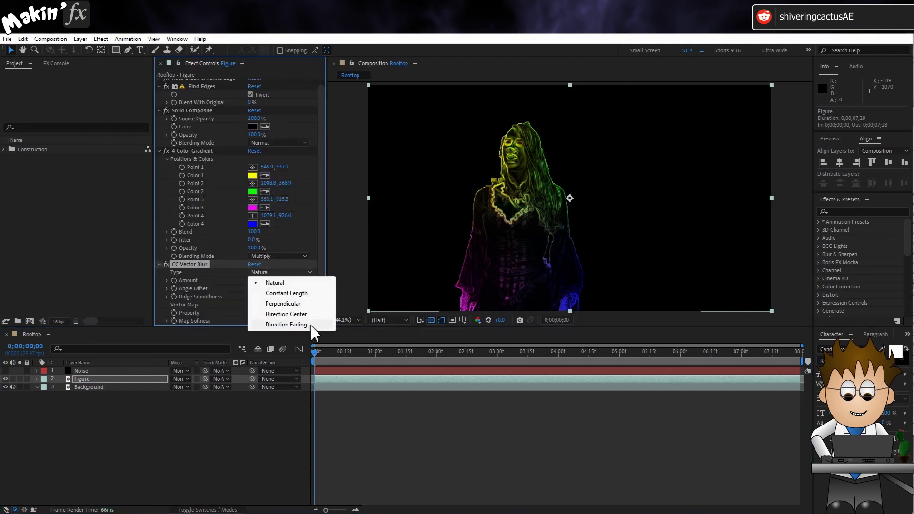
left_click(311, 326)
left_click(251, 287)
key("Return")
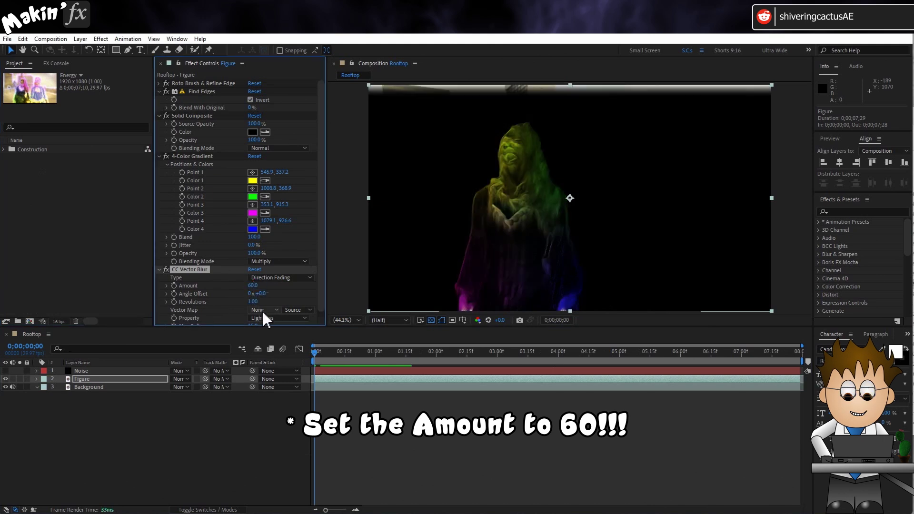
Add the expression wiggle(1,60) to the CC Vector Blur's Angle Offset and preview the animation.
left_click(176, 294, "alt")
type("wiggl")
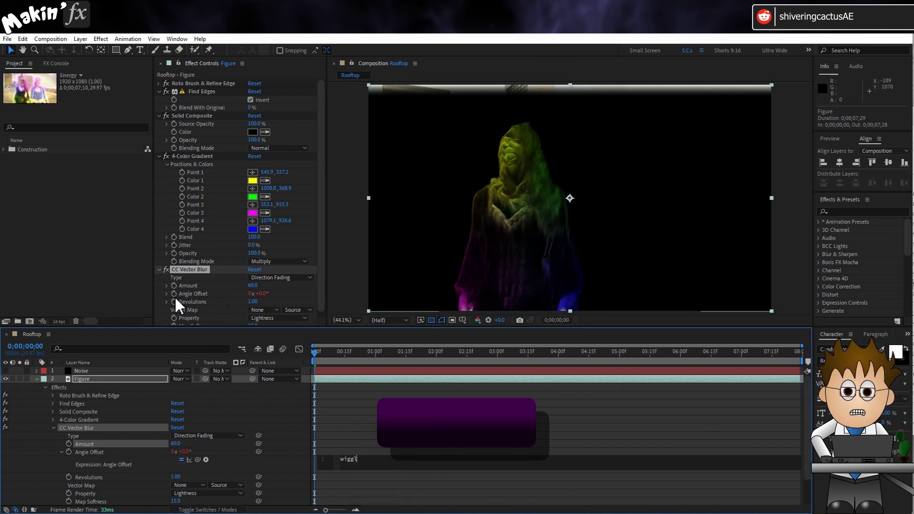
type("e(1,60")
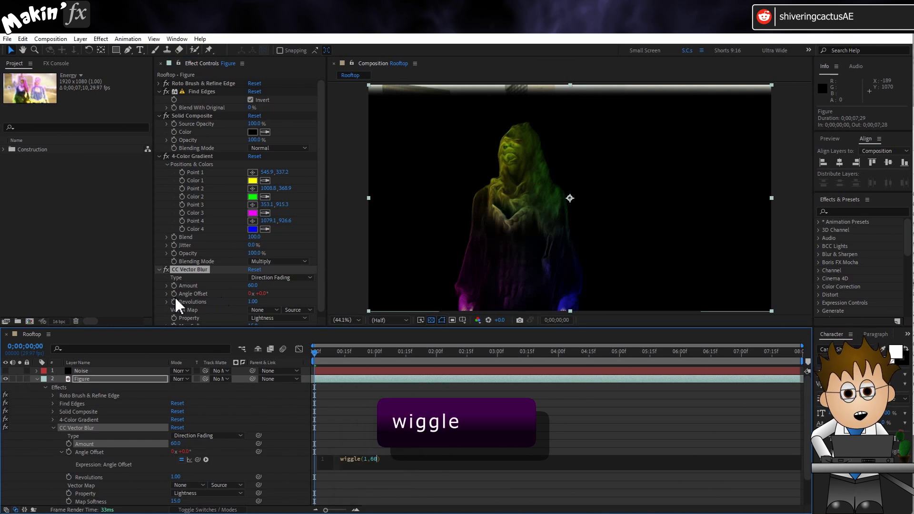
left_click(286, 473)
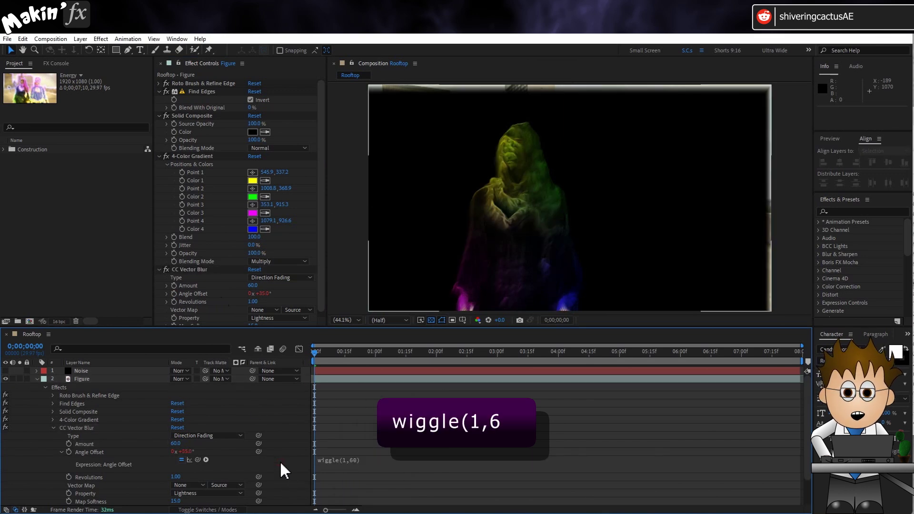
key("space")
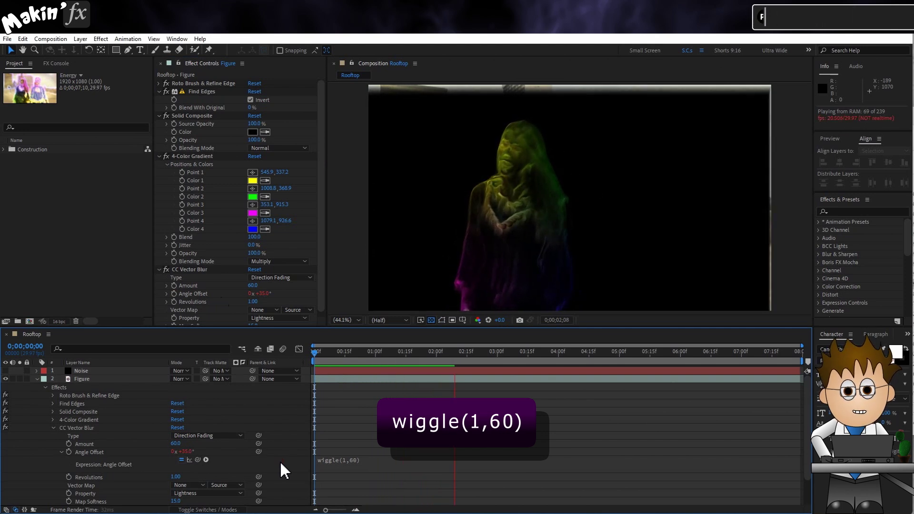
left_click(362, 361)
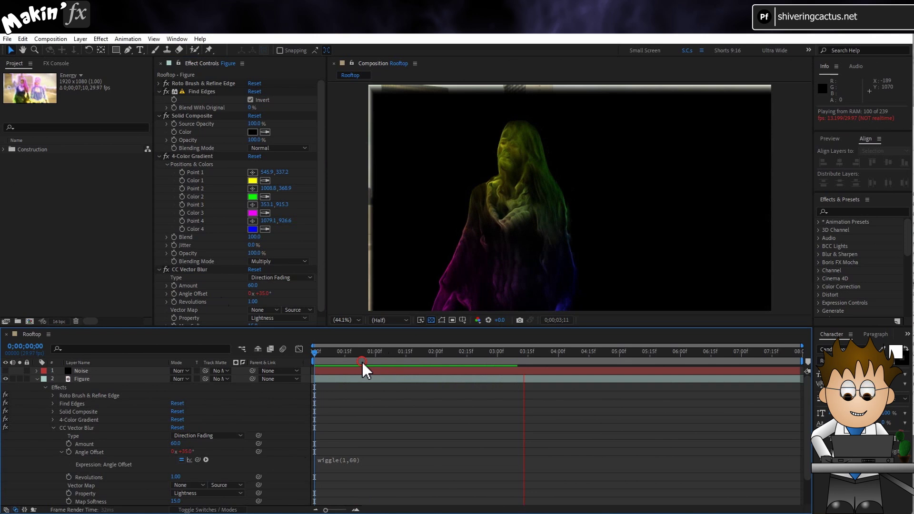
Set the CC Vector Blur's Revolutions to 0.5.
left_click(261, 303)
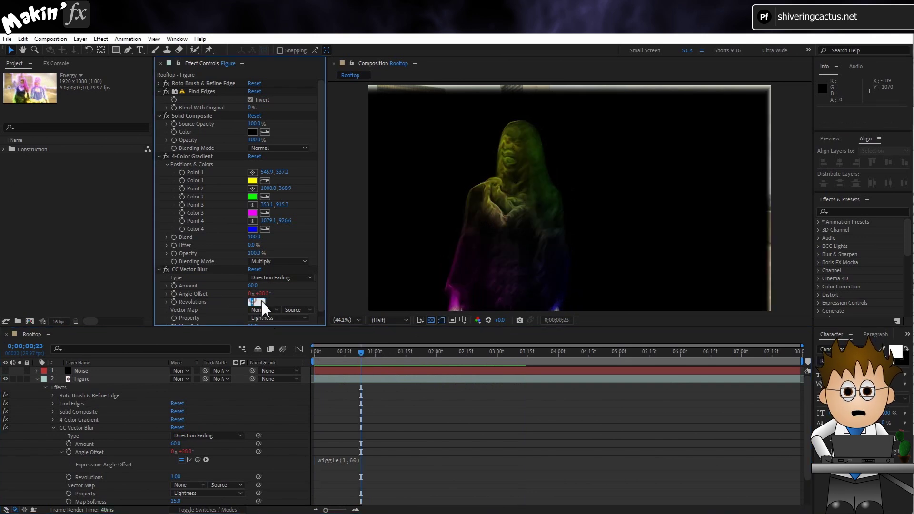
type("0.5")
key("Return")
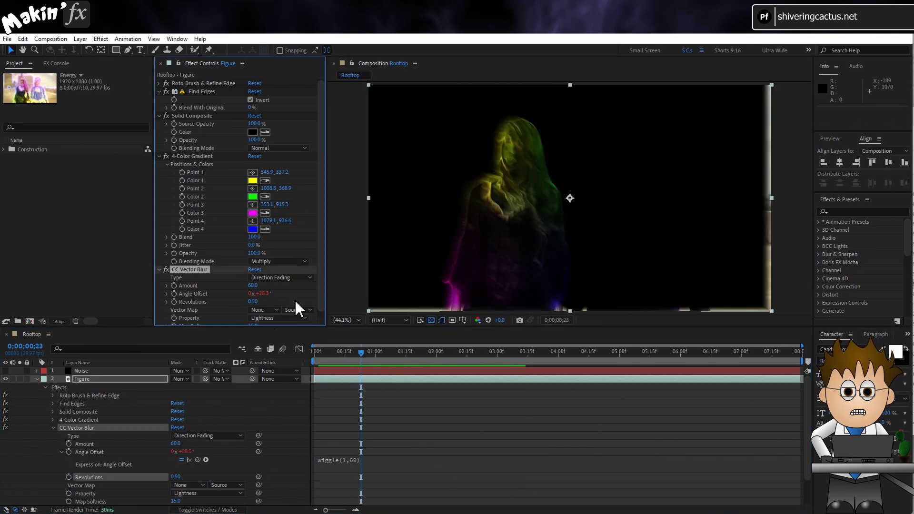
Set the CC Vector Blur's Vector Map to the Noise layer with Effects & Masks as its source, and preview the result.
left_click(269, 309)
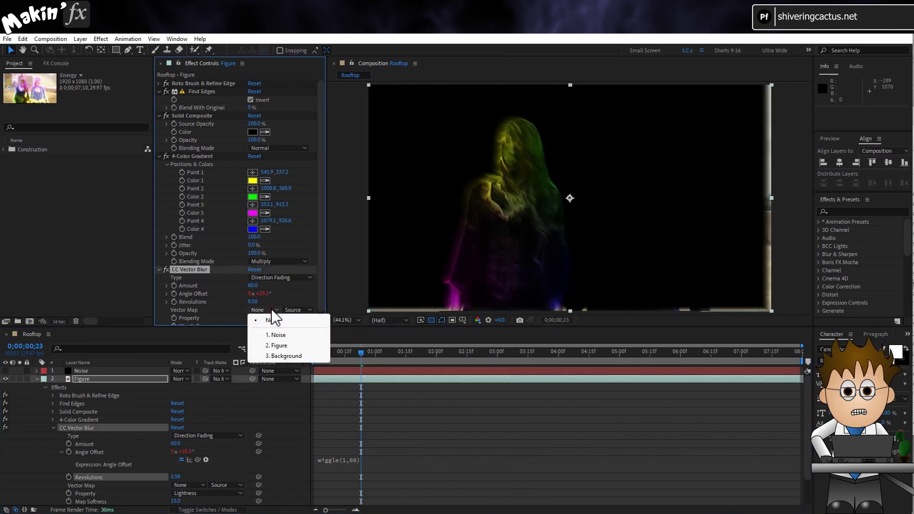
left_click(288, 336)
left_click(309, 309)
left_click(327, 340)
scroll(233, 296, "down", 1)
key("space")
left_click(339, 352)
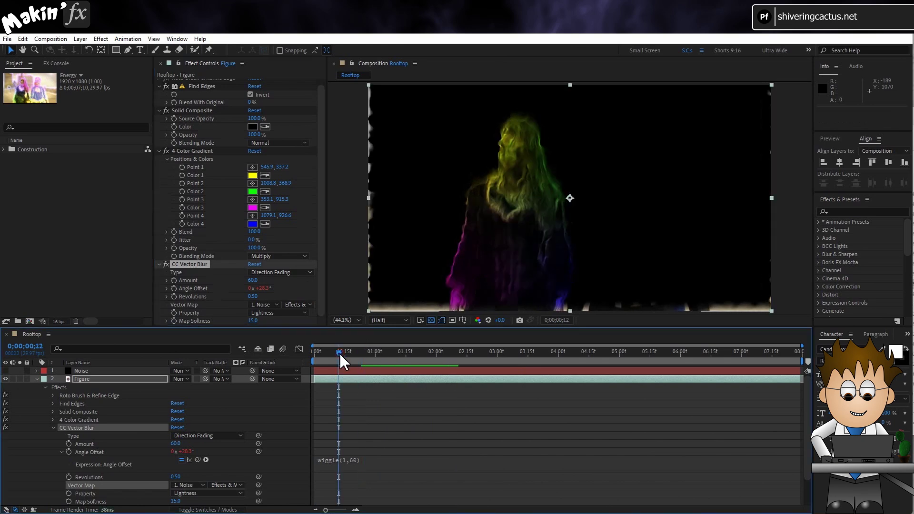
Apply Levels to the Figure layer and lower its Input White to about 17476.
left_click(101, 39)
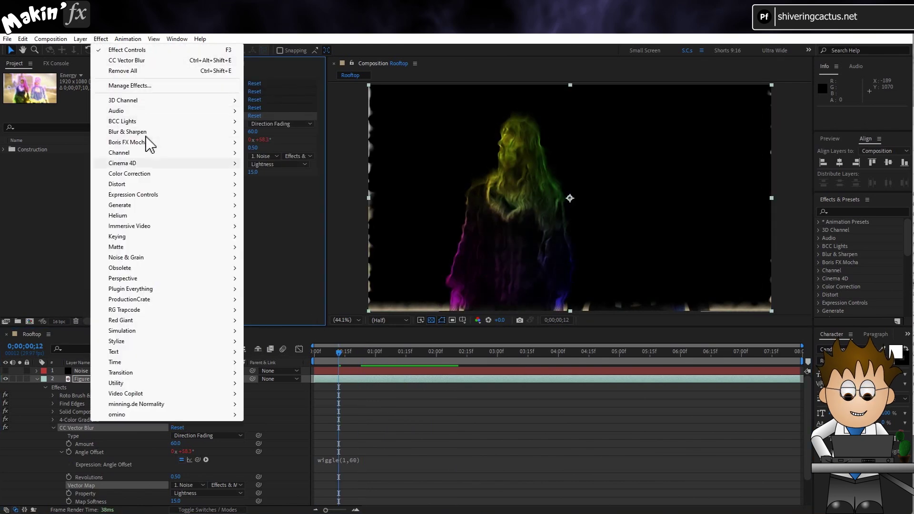
mouse_move(212, 181)
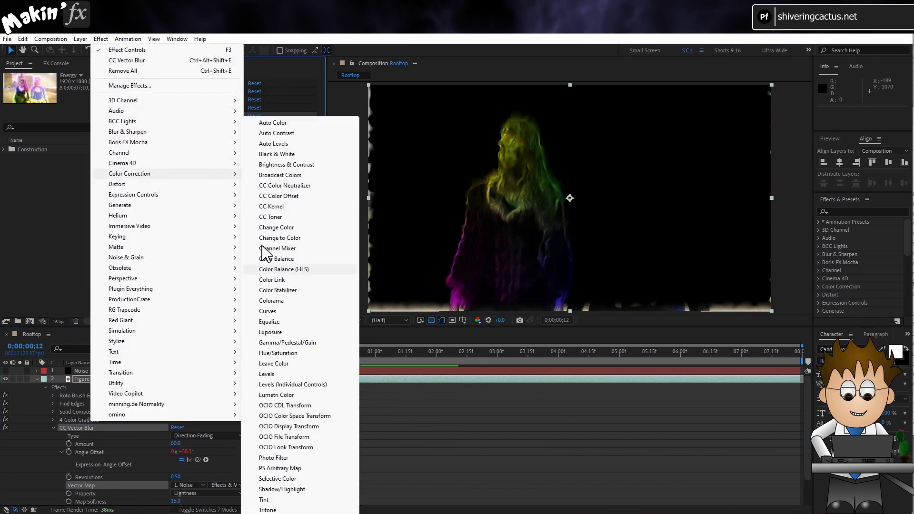
left_click(282, 373)
left_click_drag(304, 234, 246, 243)
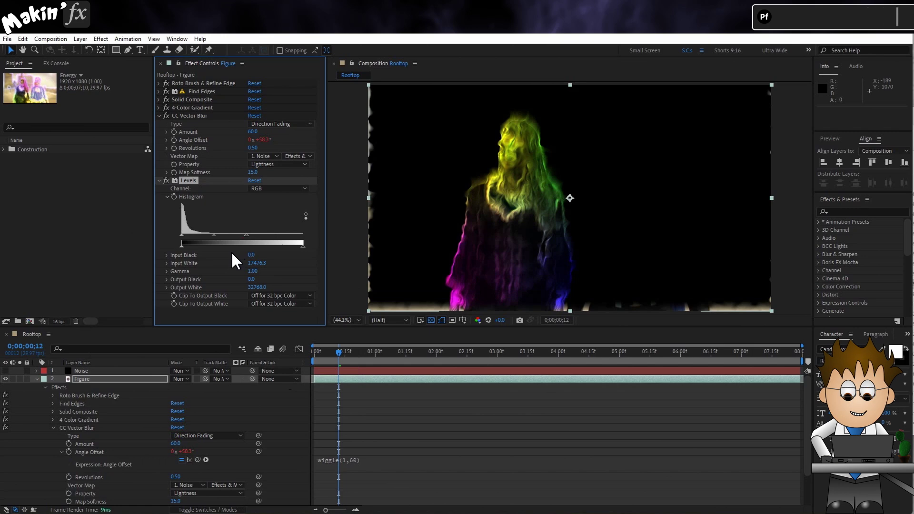
Set the Figure layer's blending mode to Screen and preview the composite over the background.
left_click(188, 379)
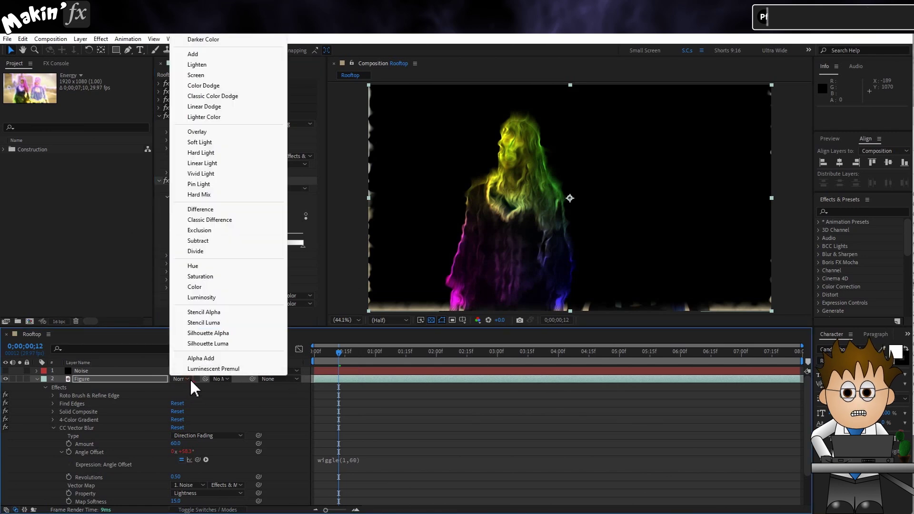
left_click(227, 76)
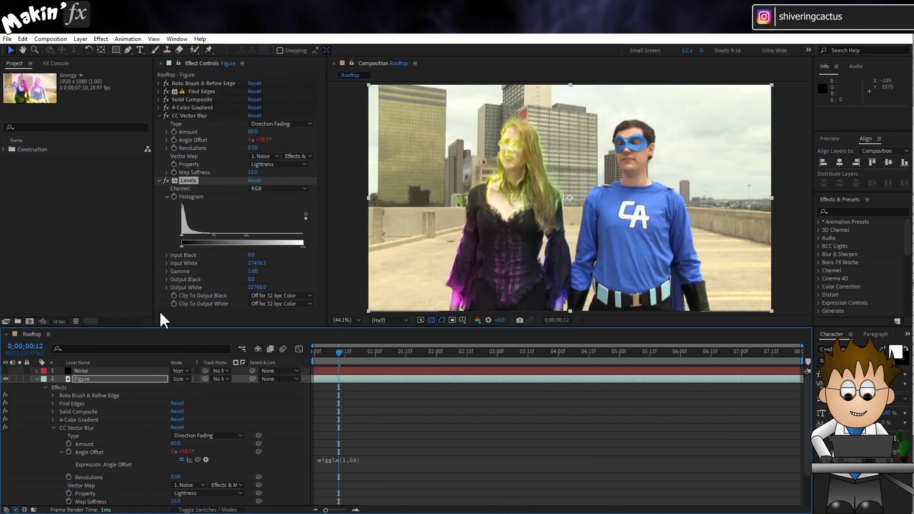
key("space")
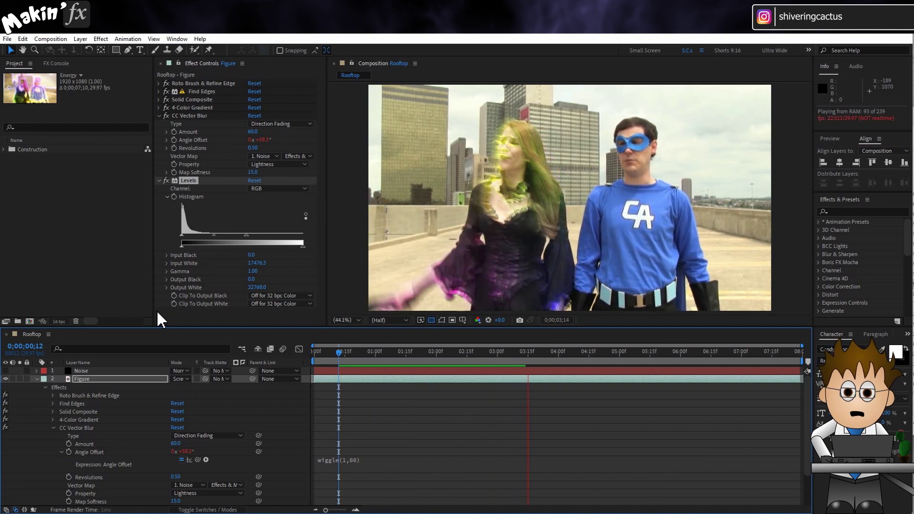
left_click(339, 352)
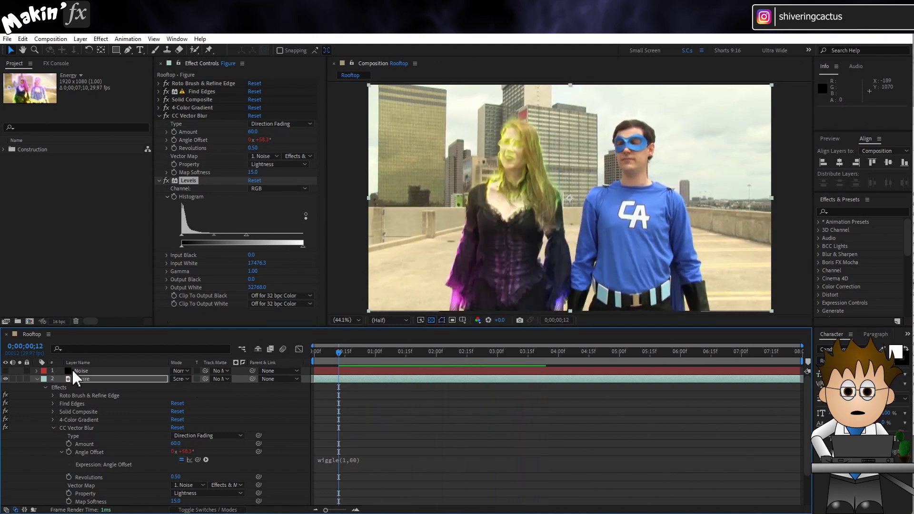
Collapse the Figure layer, duplicate the Background layer and rename the copy as Face mask.
left_click(37, 379)
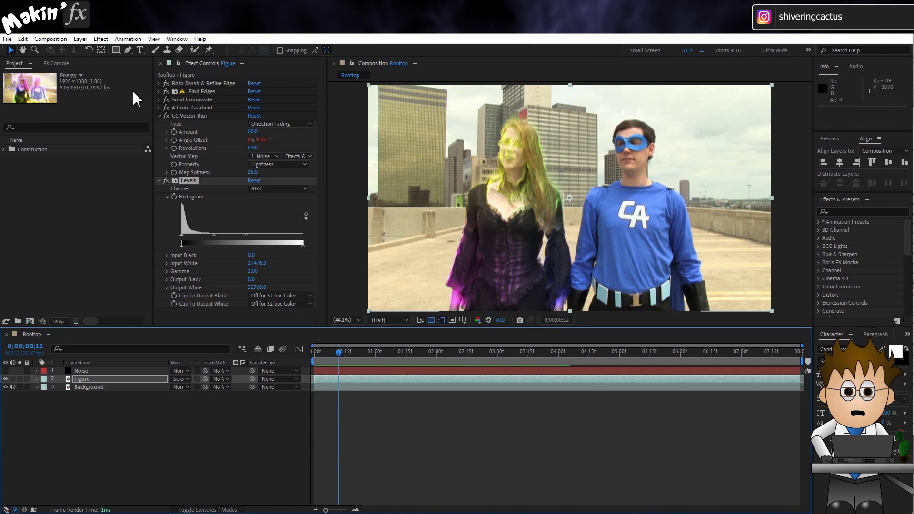
left_click(109, 387)
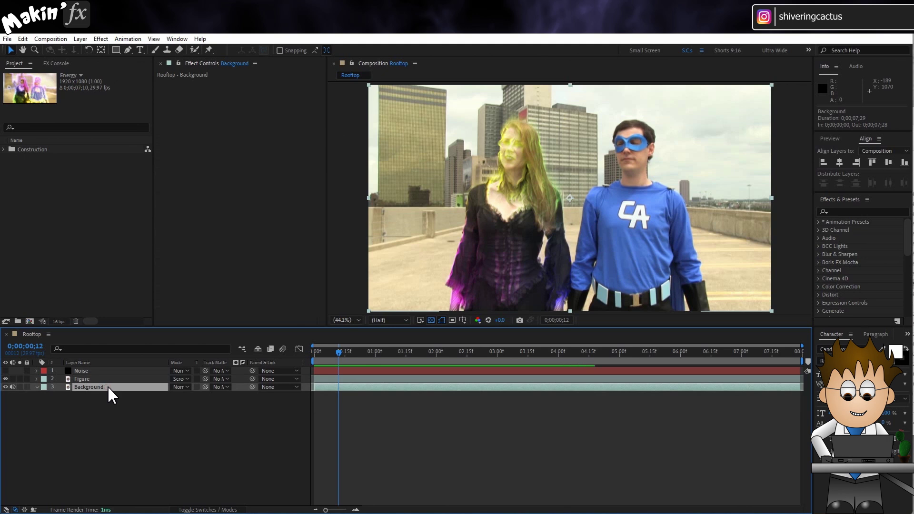
key("ctrl+d")
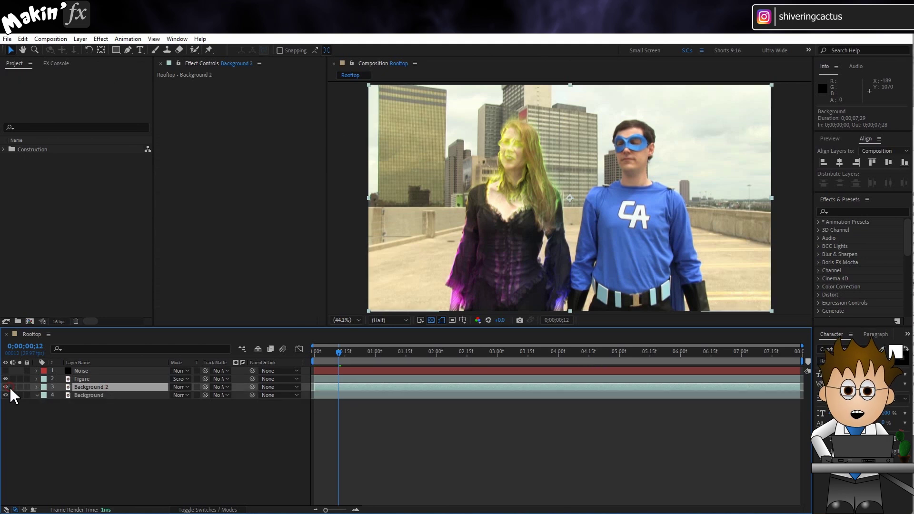
key("Return")
type("Face mask")
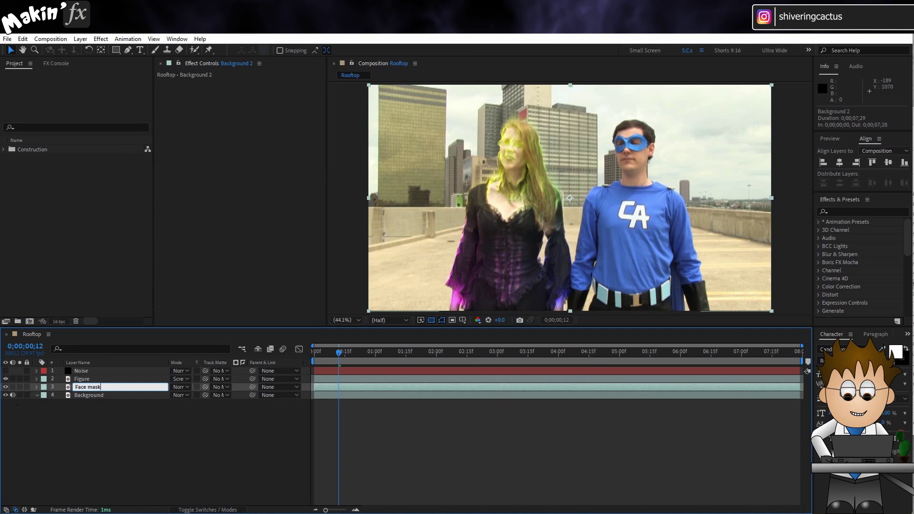
key("Return")
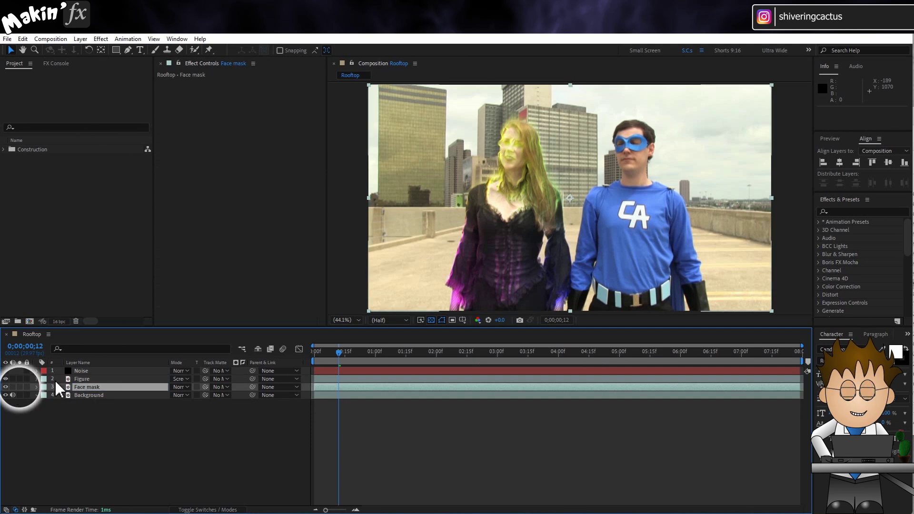
Solo the Face mask layer and draw an elliptical mask around the woman's head with the Ellipse Tool.
left_click(20, 387)
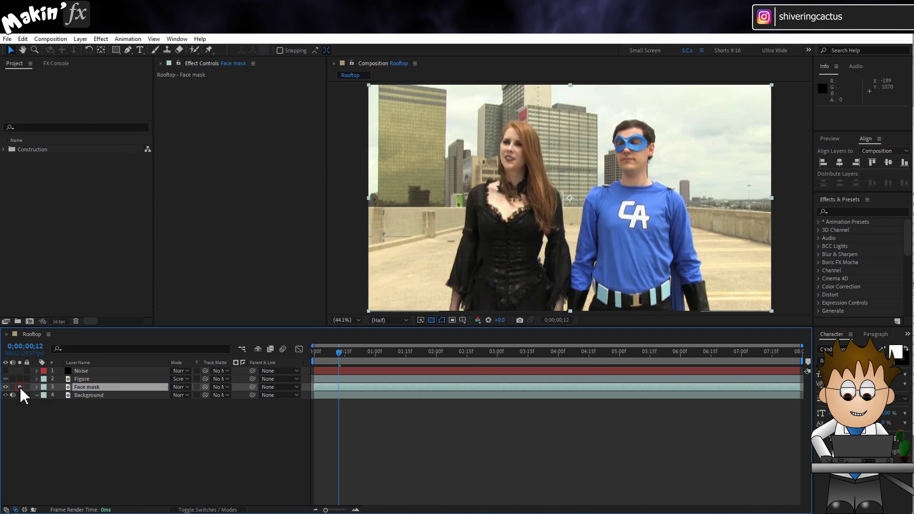
left_click(116, 50)
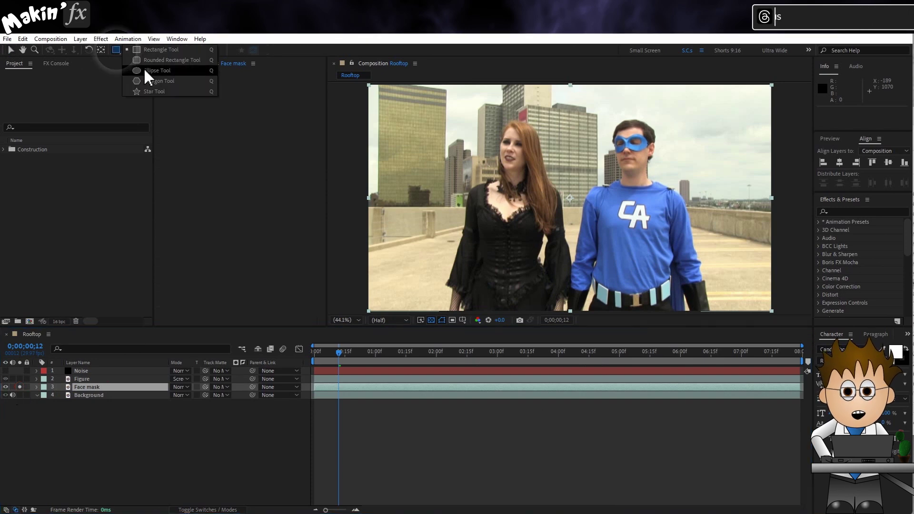
left_click(148, 75)
left_click_drag(495, 118, 537, 184)
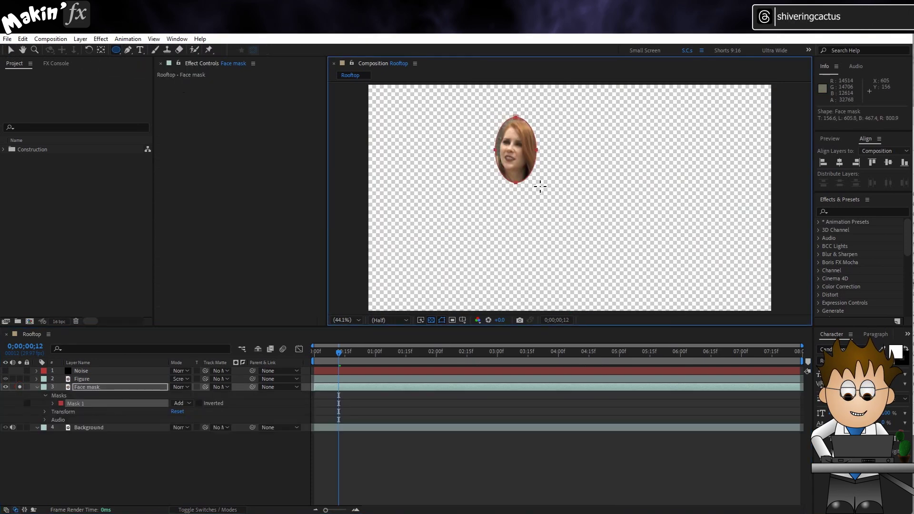
Track Mask 1 forward to the end of the clip using the Face Tracking (Outline Only) method.
left_click(177, 39)
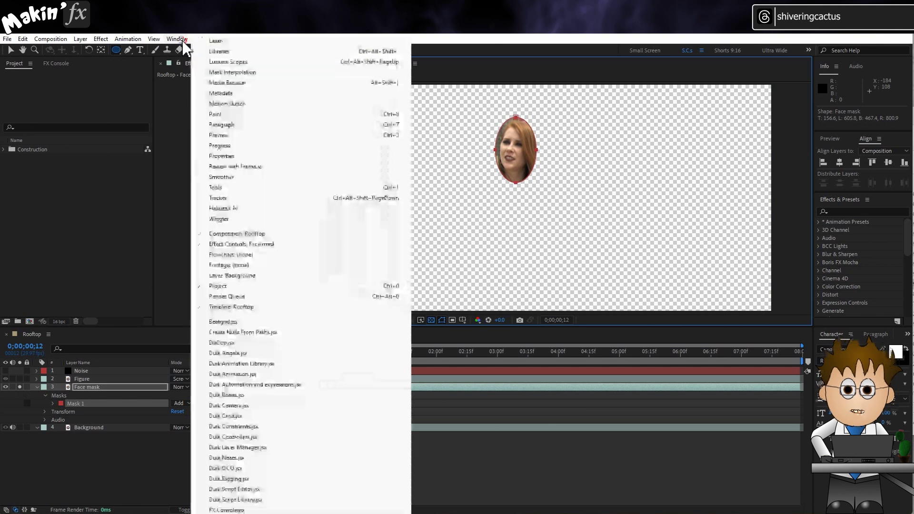
left_click(218, 198)
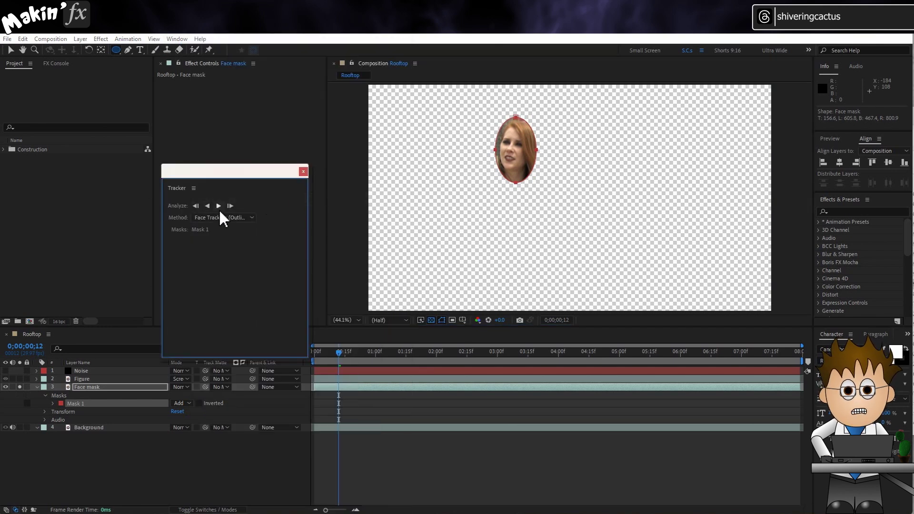
left_click(246, 218)
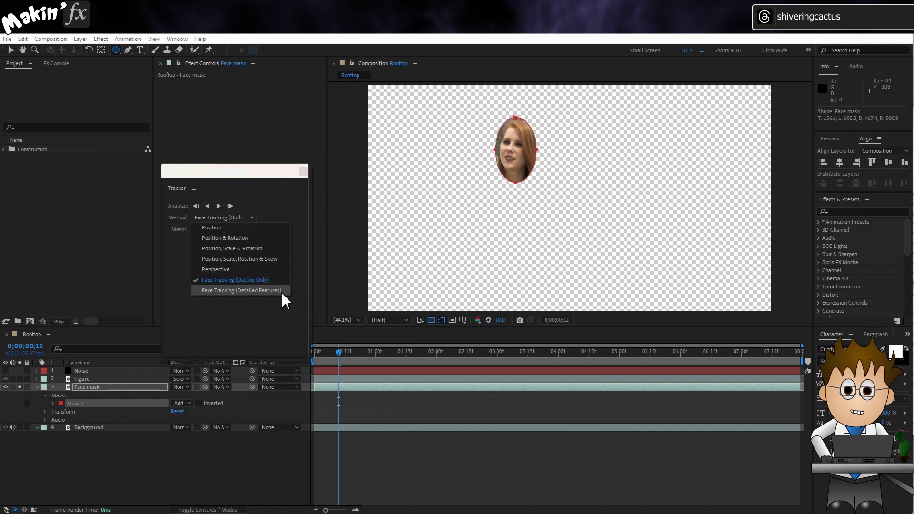
left_click(270, 305)
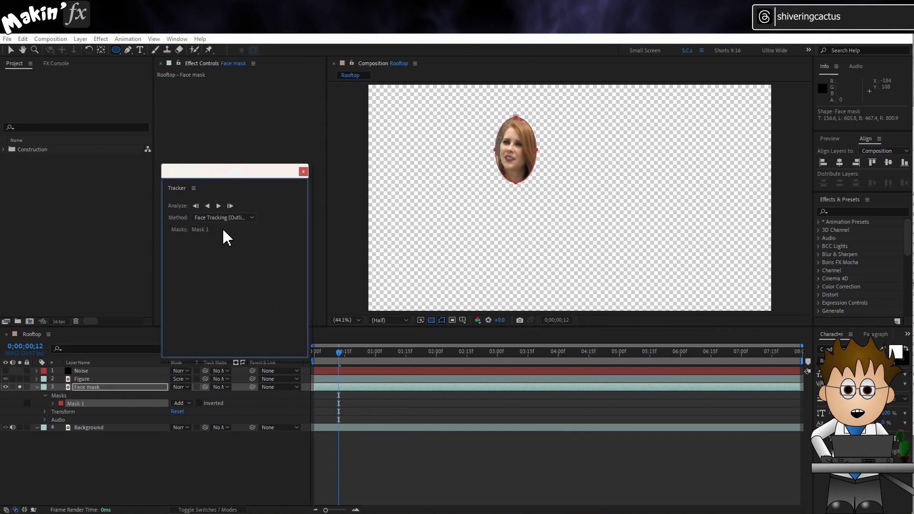
left_click(218, 206)
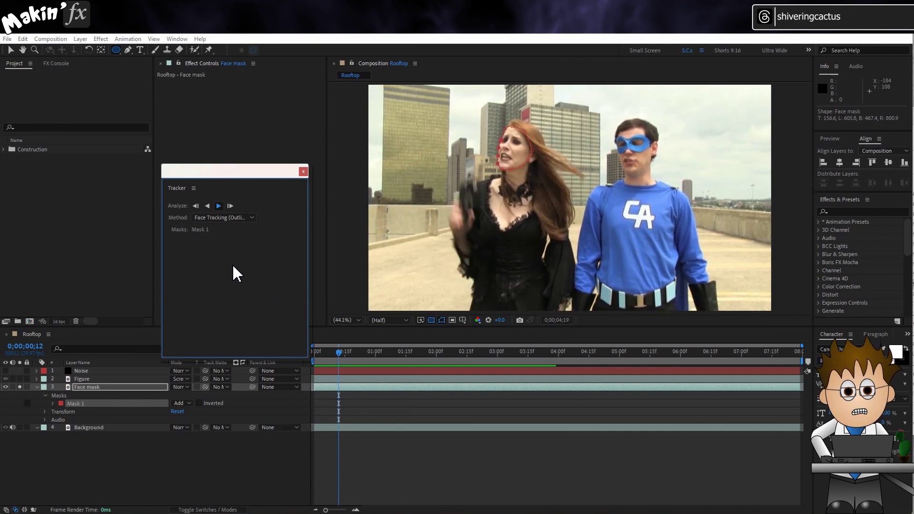
left_click(218, 205)
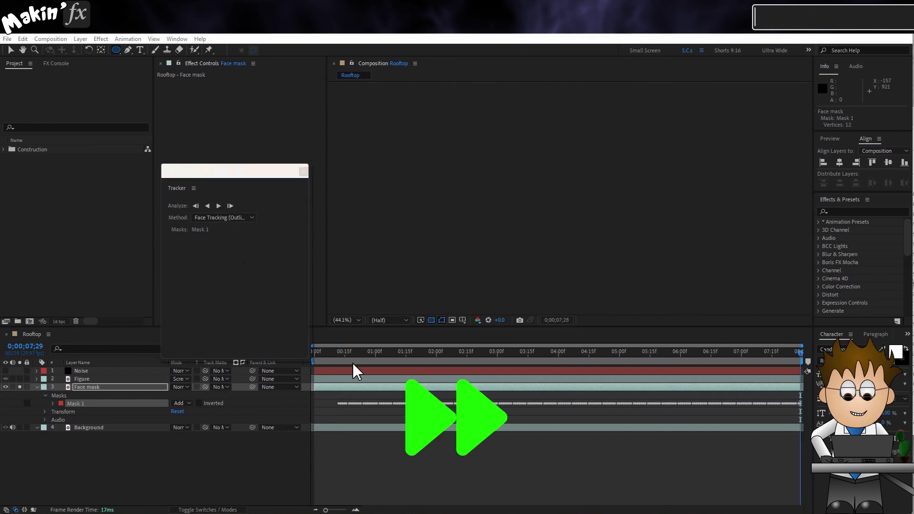
Track the face mask backward from 0;00;00;12 to the start of the clip, and unsolo and hide the Face mask layer.
left_click(338, 353)
left_click(208, 205)
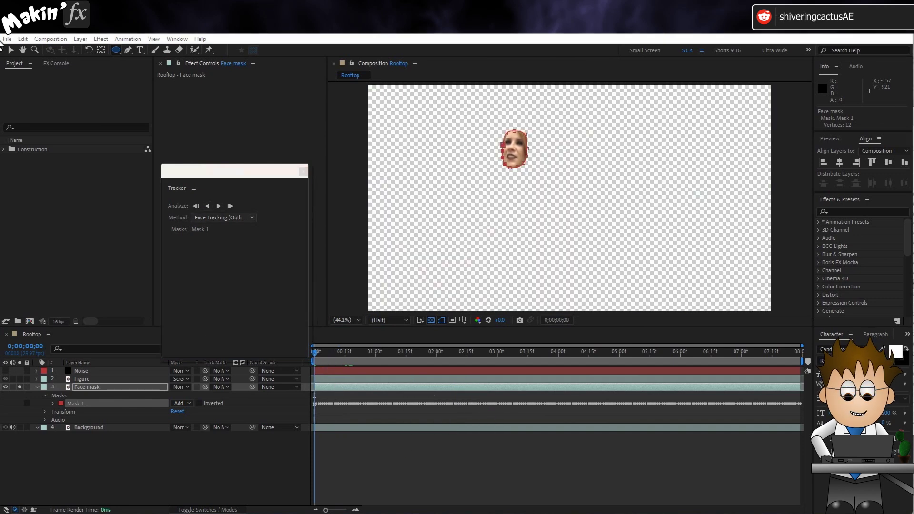
left_click(304, 172)
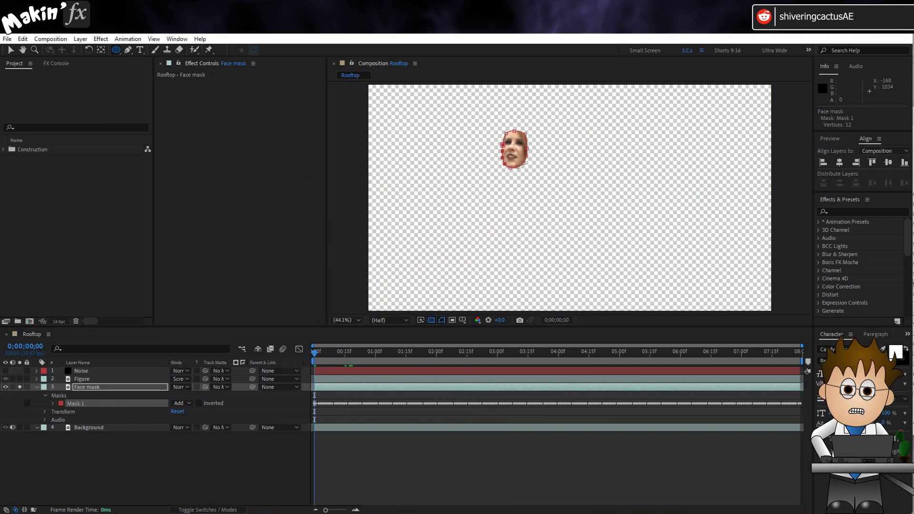
left_click(19, 387)
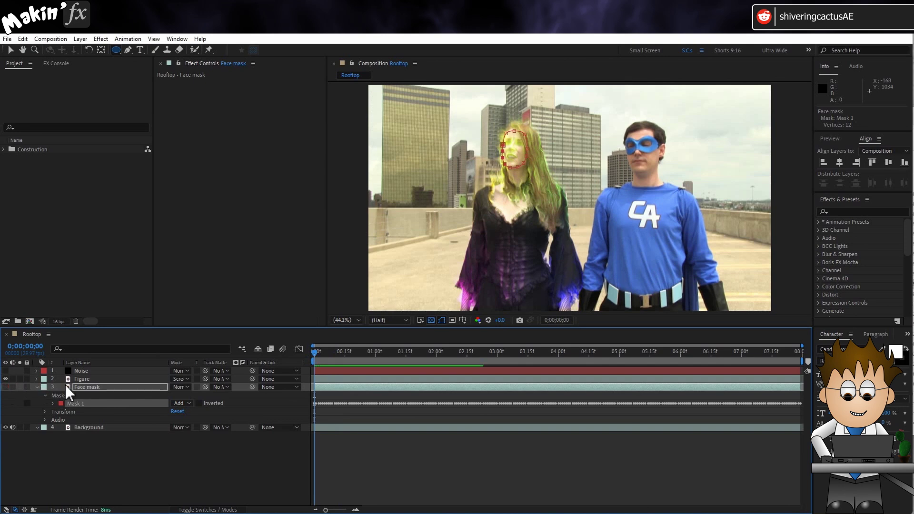
Collapse the CC Vector Blur and Levels effects on the Figure layer and add the Set Matte effect.
left_click(106, 379)
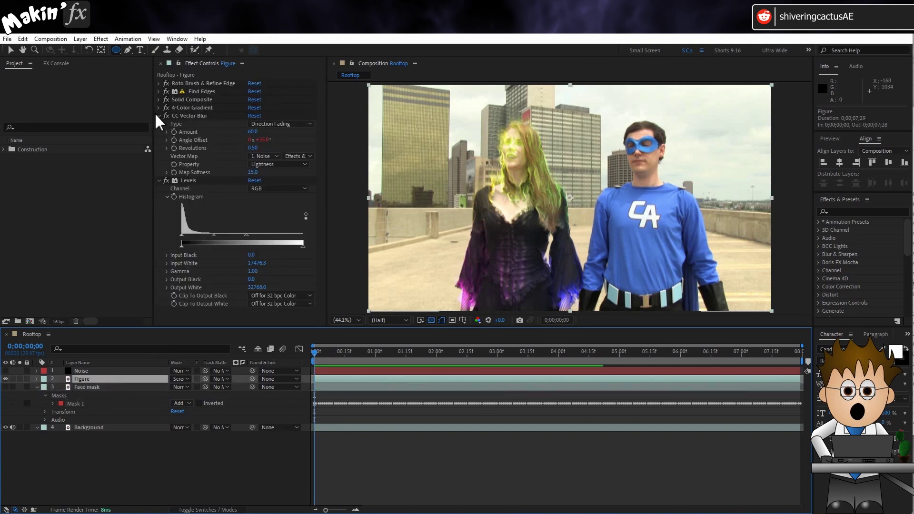
left_click(158, 115)
left_click(159, 124)
left_click(101, 39)
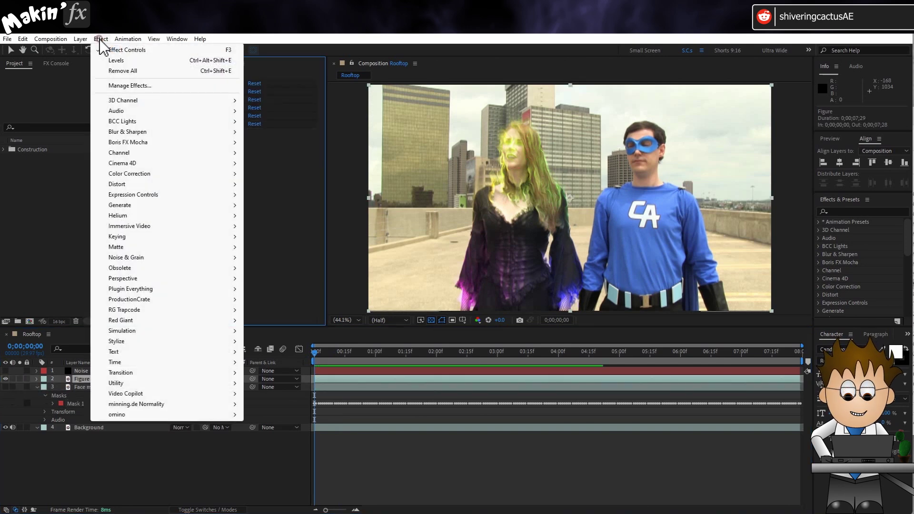
mouse_move(147, 153)
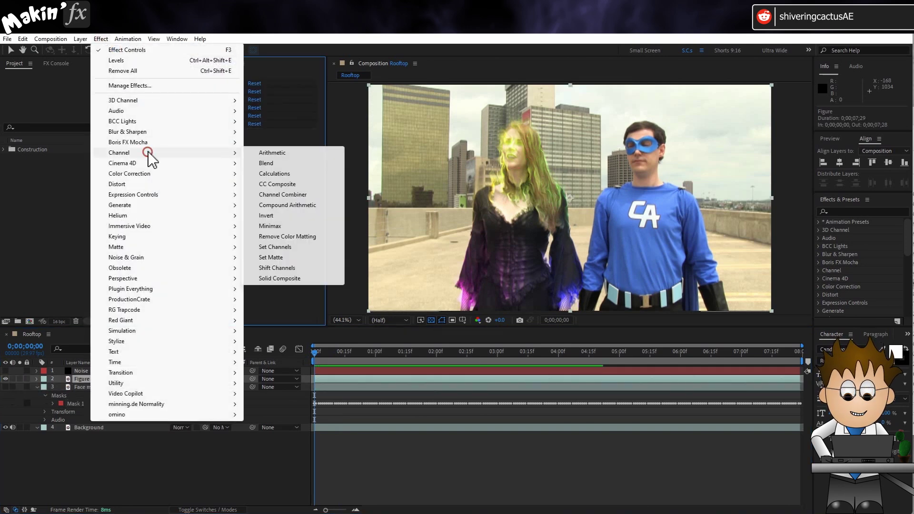
left_click(300, 257)
Configure Set Matte to take its matte from the Face mask layer's Masks and invert the matte.
left_click(263, 140)
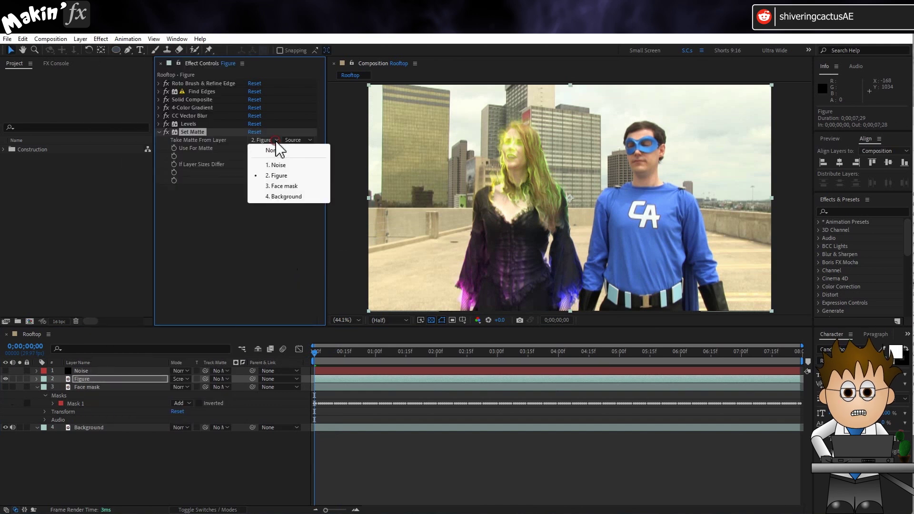
left_click(293, 186)
left_click(304, 140)
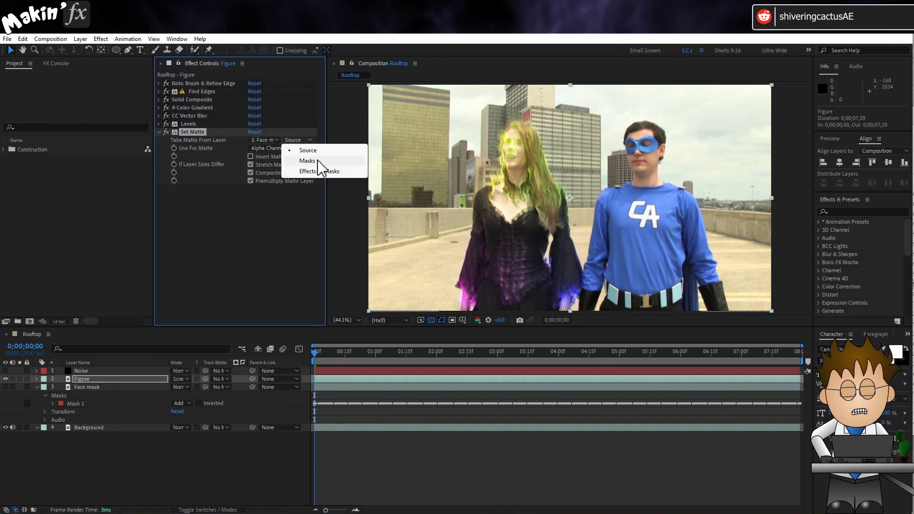
left_click(318, 161)
left_click(251, 157)
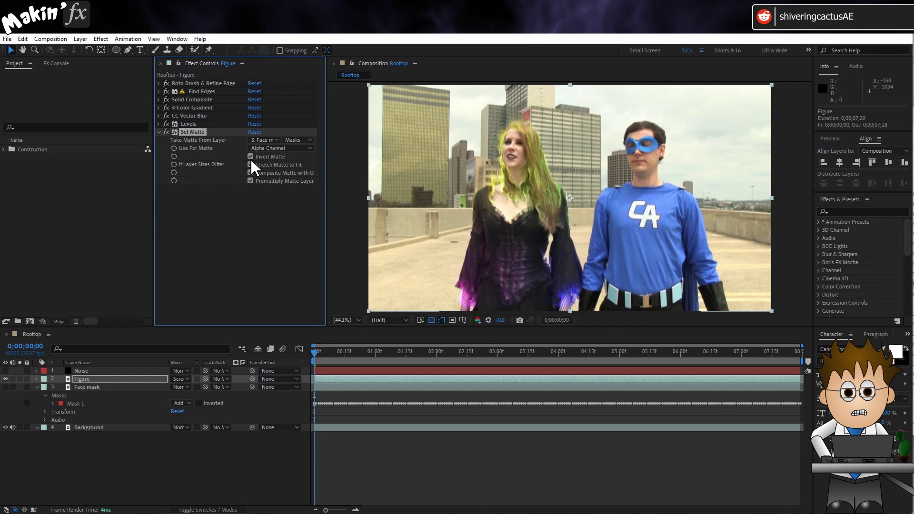
Reorder Set Matte directly below Roto Brush & Refine Edge on the Figure layer and preview the composition.
mouse_move(193, 129)
left_mouse_down()
mouse_move(171, 134)
mouse_move(193, 127)
mouse_move(201, 104)
mouse_move(223, 90)
left_mouse_up()
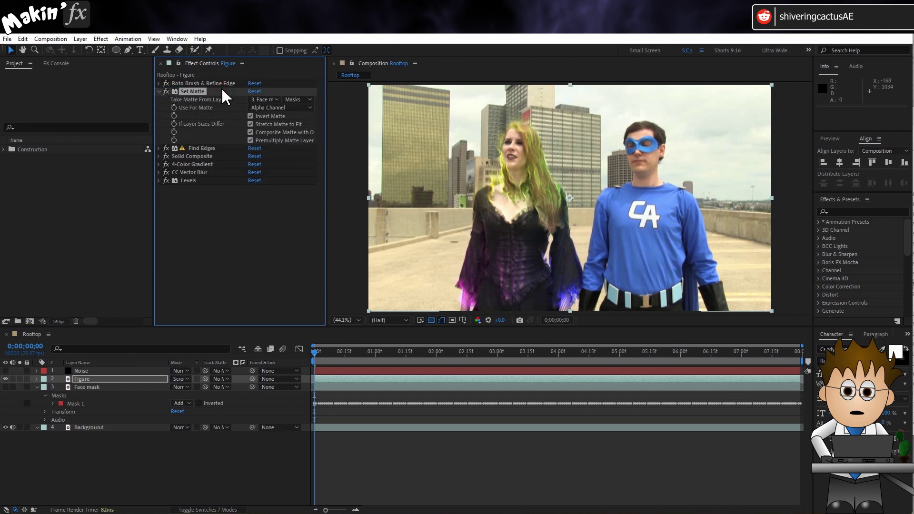
left_click(186, 235)
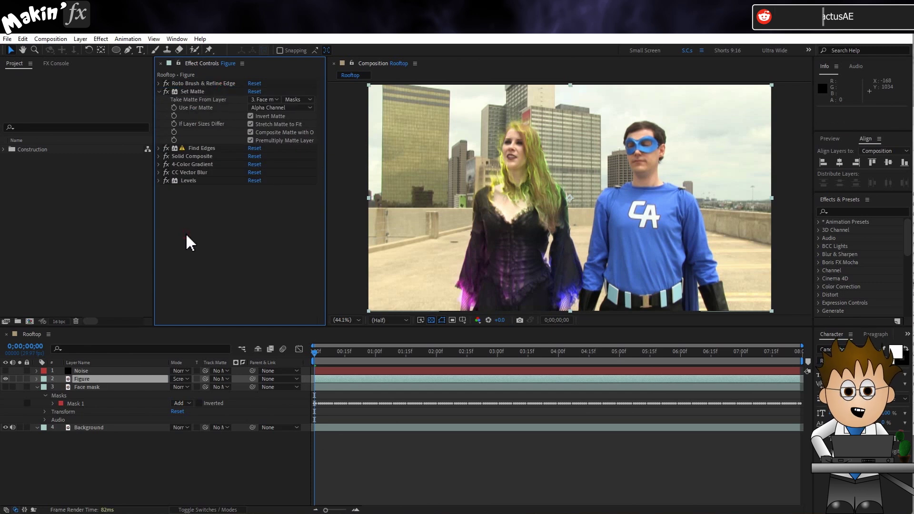
key("space")
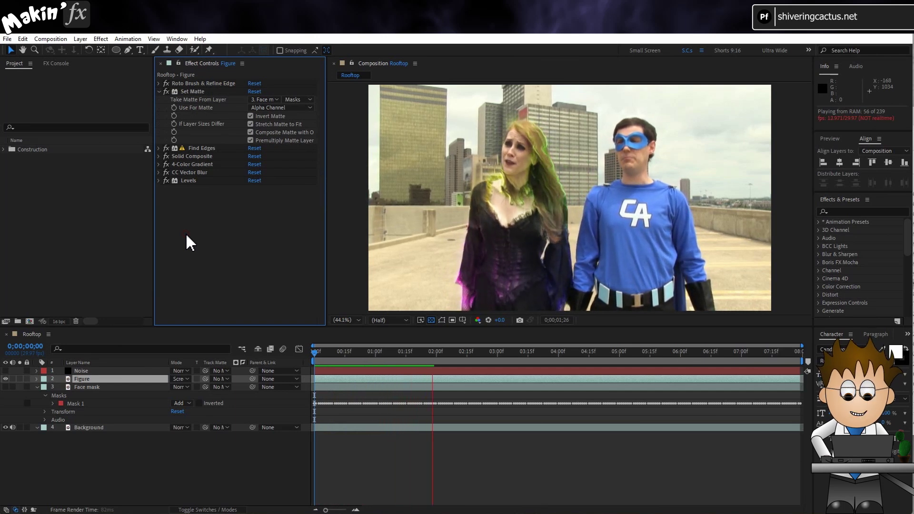
Park the playhead at 0;00;00;18 and set the feather of the Face mask layer's Mask 1 to 50 pixels.
left_click(353, 362)
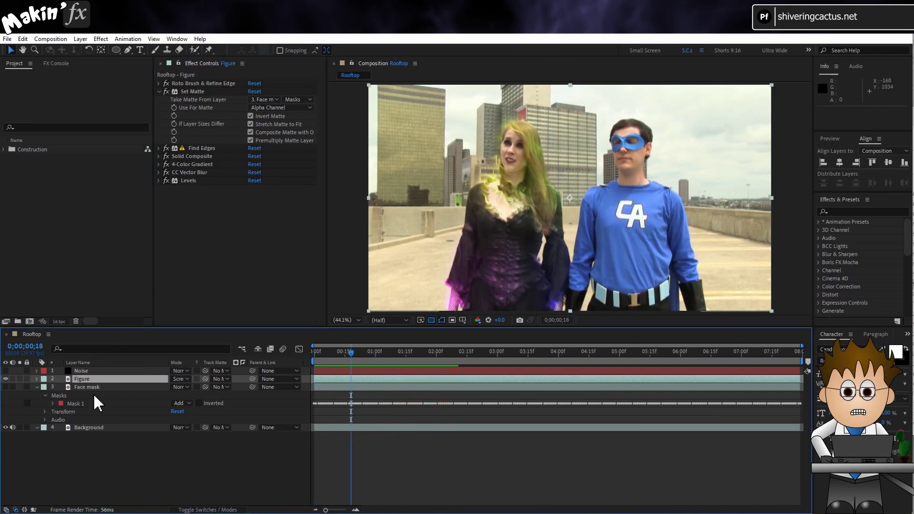
left_click(54, 403)
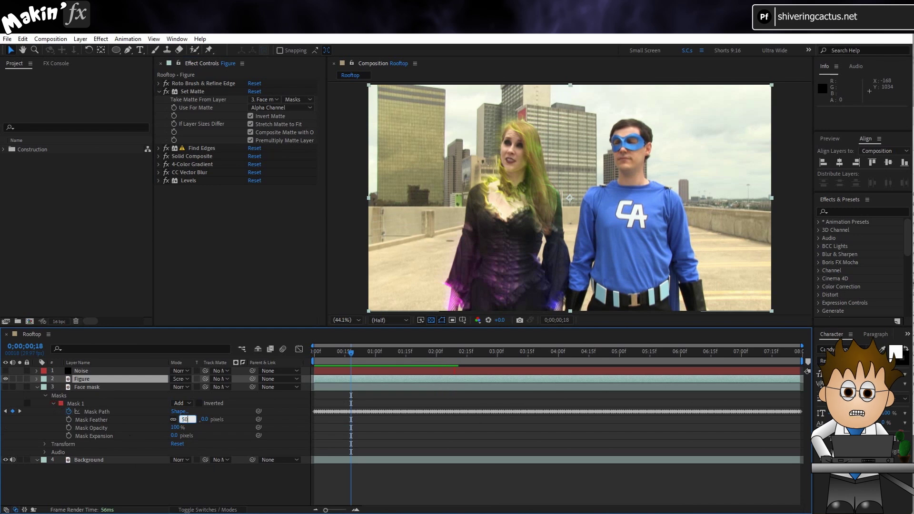
type("50")
key("Return")
left_click(149, 475)
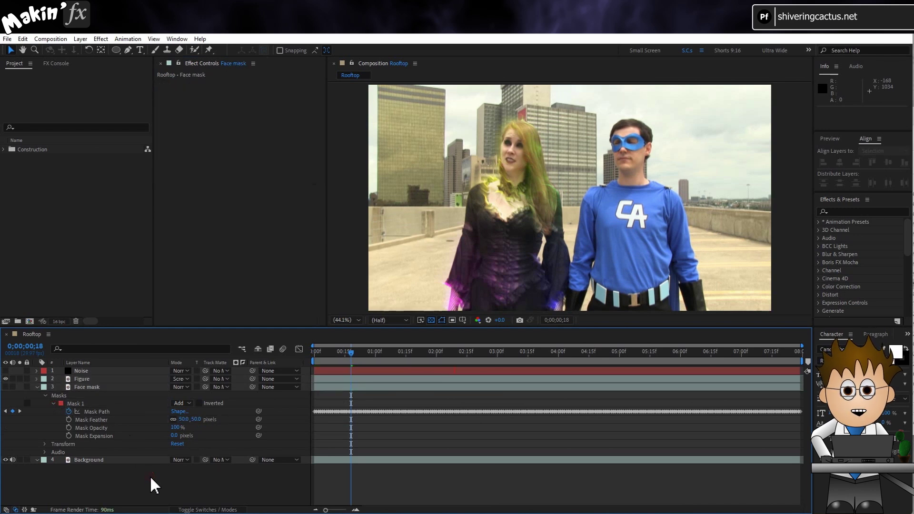
Change Color 1 of the Figure layer's 4-Color Gradient to red (FF0000) at 0;00;02;12.
left_click(335, 361)
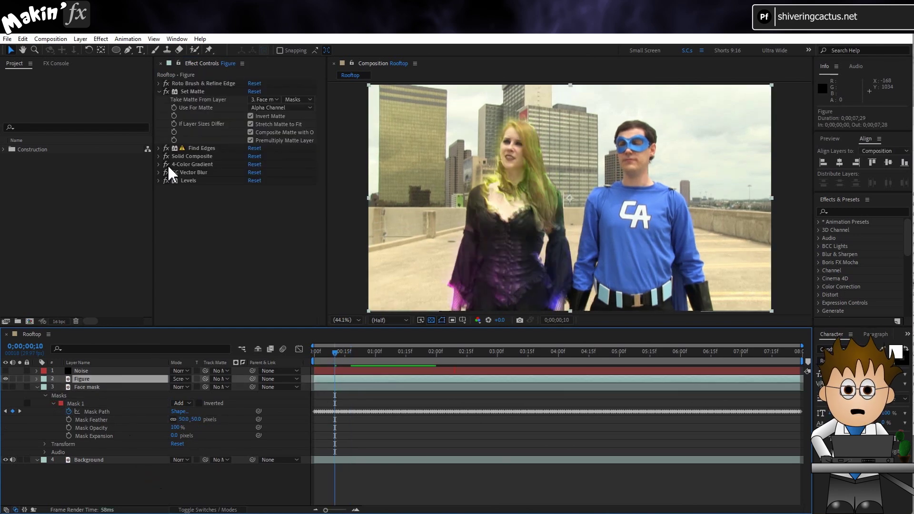
left_click(159, 165)
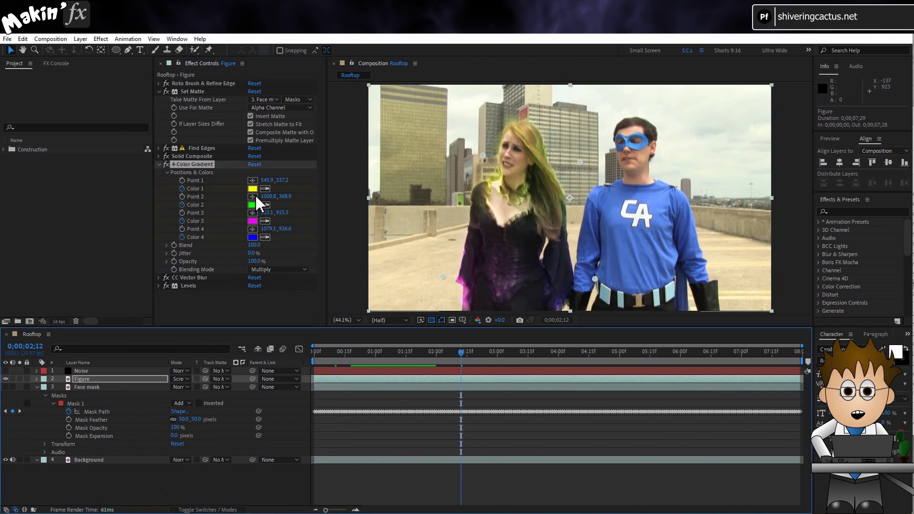
left_click(252, 189)
left_click_drag(153, 278, 154, 297)
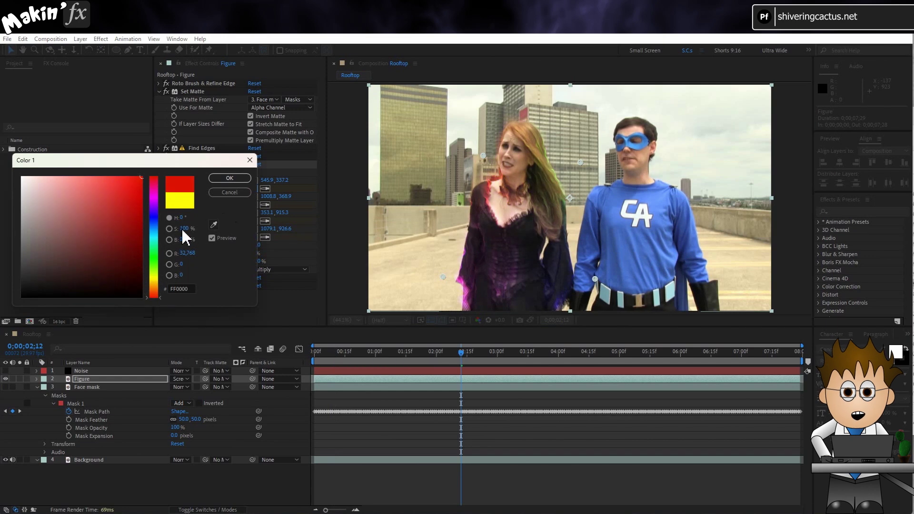
left_click(228, 180)
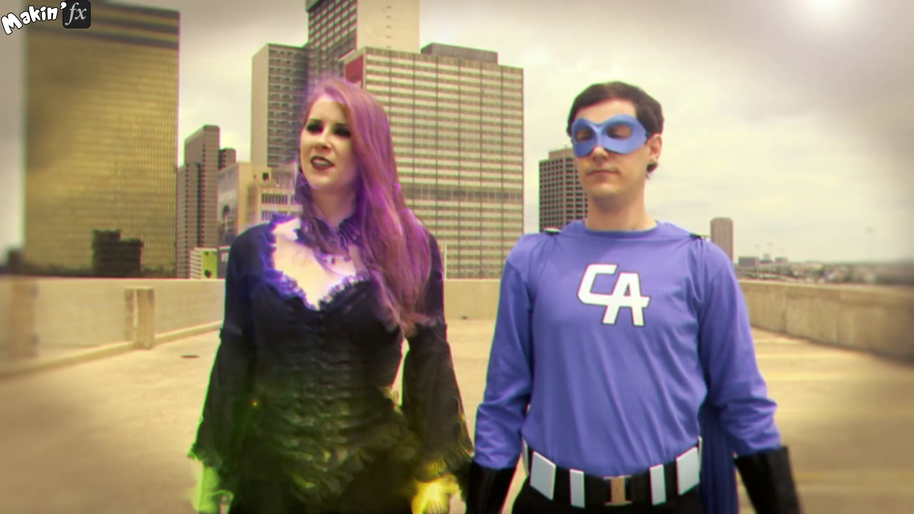